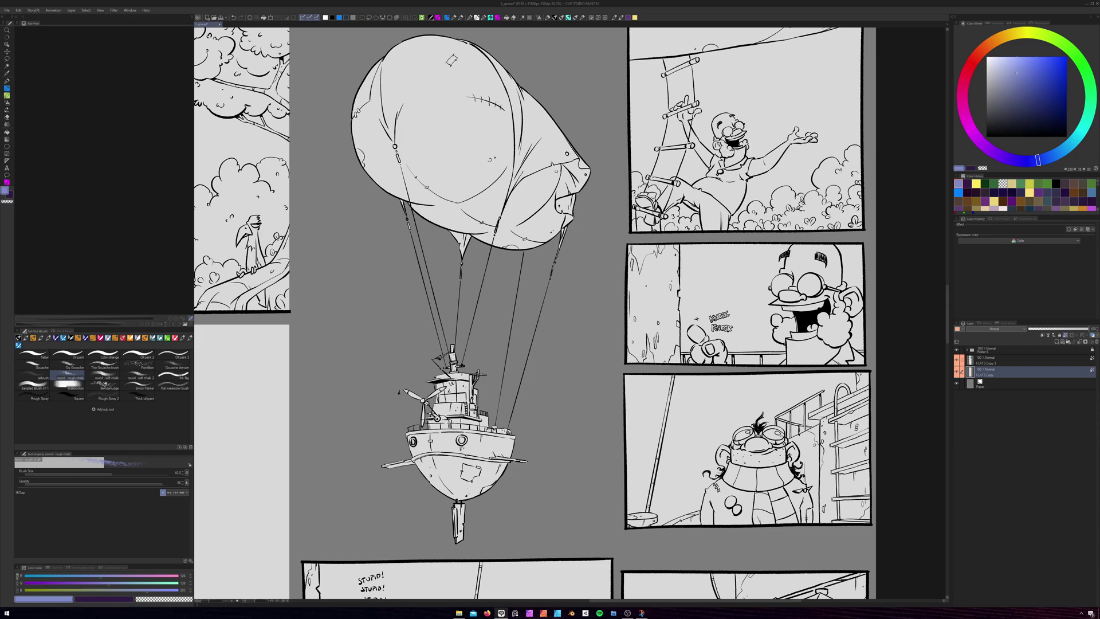
# Load crew.jpg from the Characters folder into the floating Sub View palette and dock the palette back above the brush list
pyautogui.moveTo(33, 29); pyautogui.dragTo(557, 186)
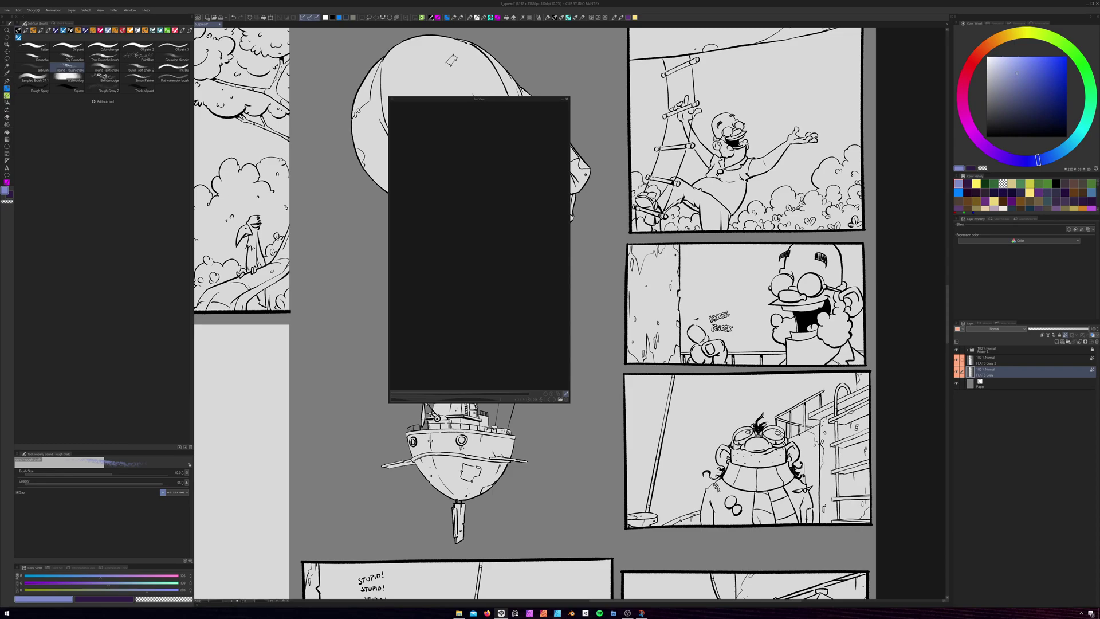
pyautogui.click(560, 399)
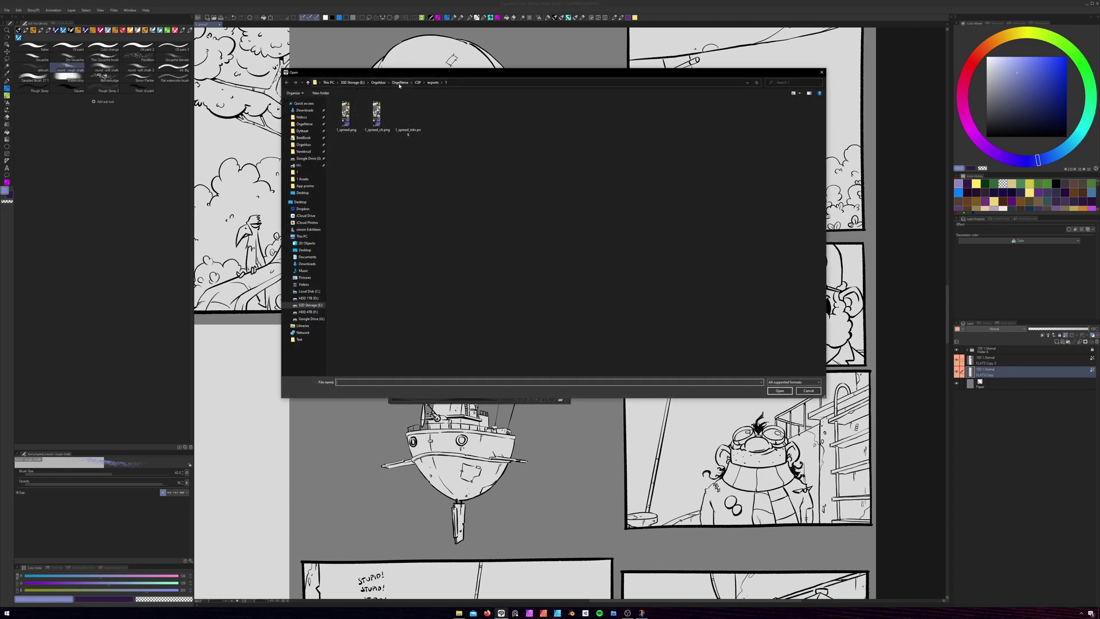
pyautogui.click(400, 82)
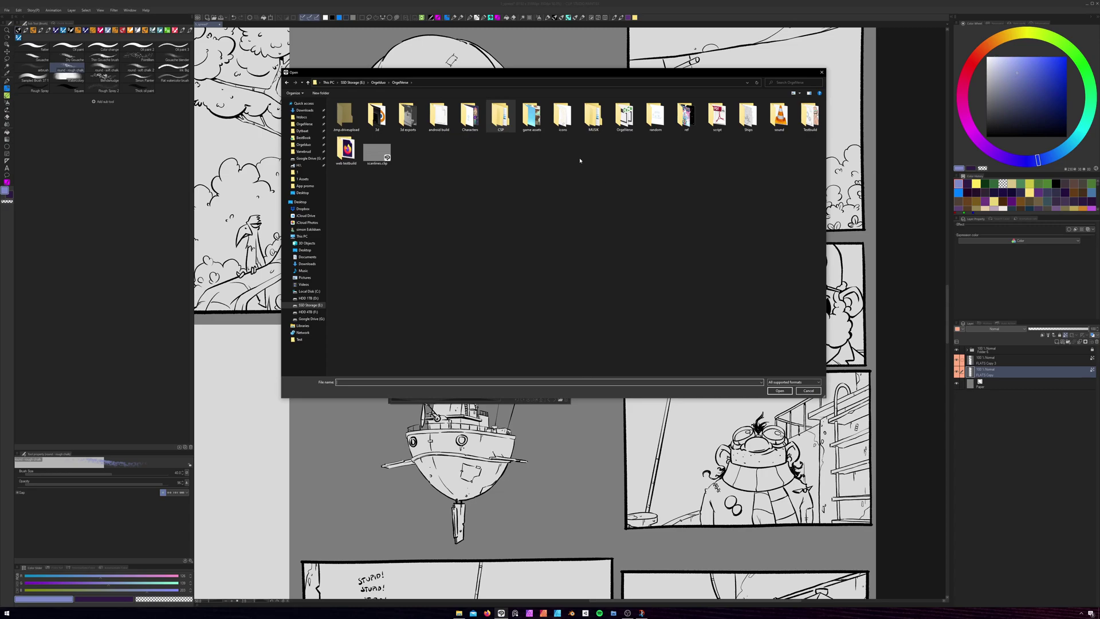
pyautogui.doubleClick(470, 116)
pyautogui.click(562, 118)
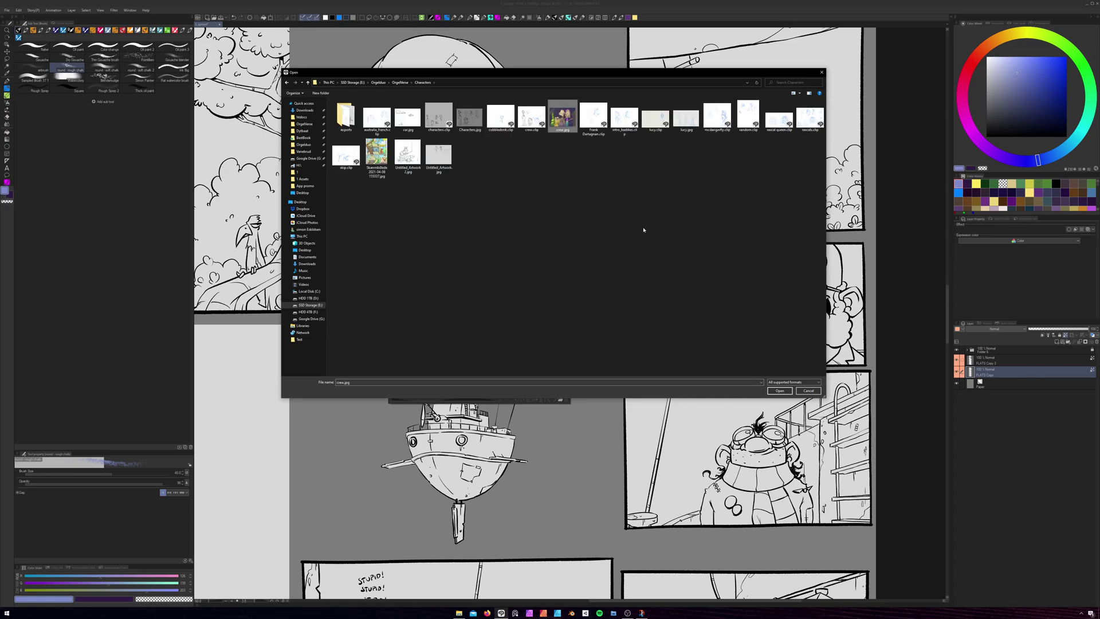
pyautogui.click(780, 391)
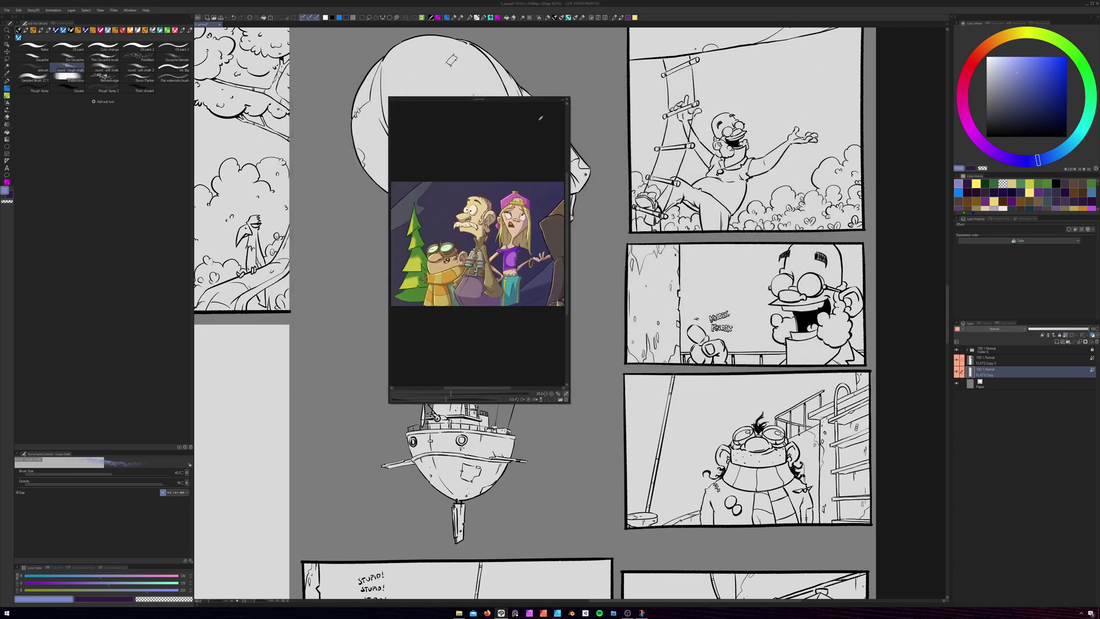
pyautogui.moveTo(482, 101)
pyautogui.mouseDown()
pyautogui.moveTo(332, 122)
pyautogui.moveTo(52, 100)
pyautogui.moveTo(51, 21)
pyautogui.mouseUp()
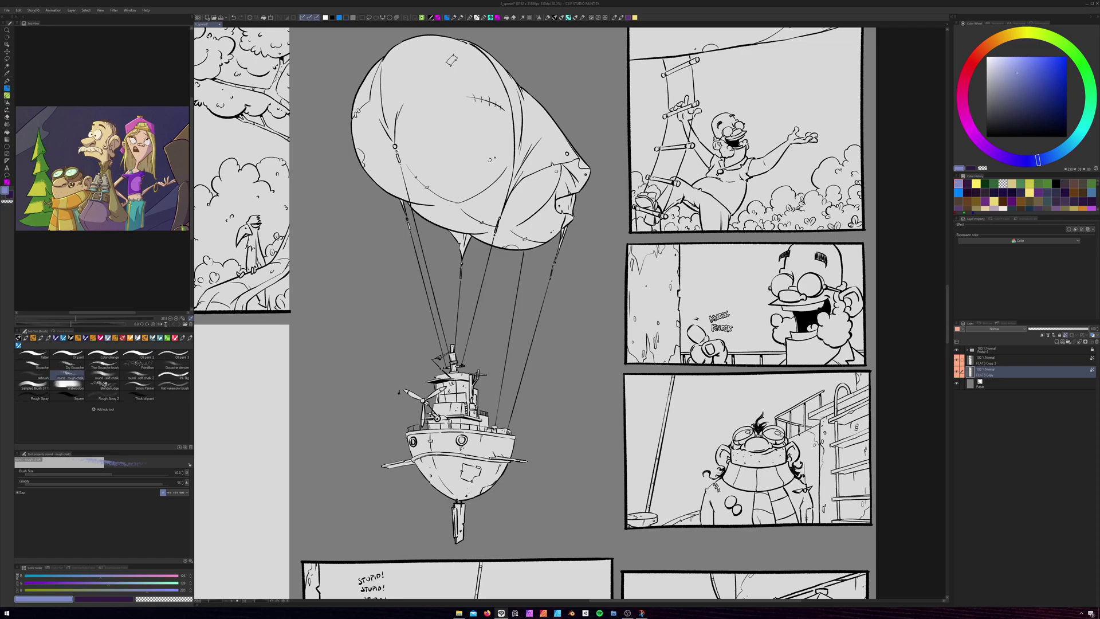
# Sample the purple of the girl's top from the reference image
pyautogui.scroll(5, 139, 179)
pyautogui.scroll(-5, 139, 180)
pyautogui.scroll(6, 140, 180)
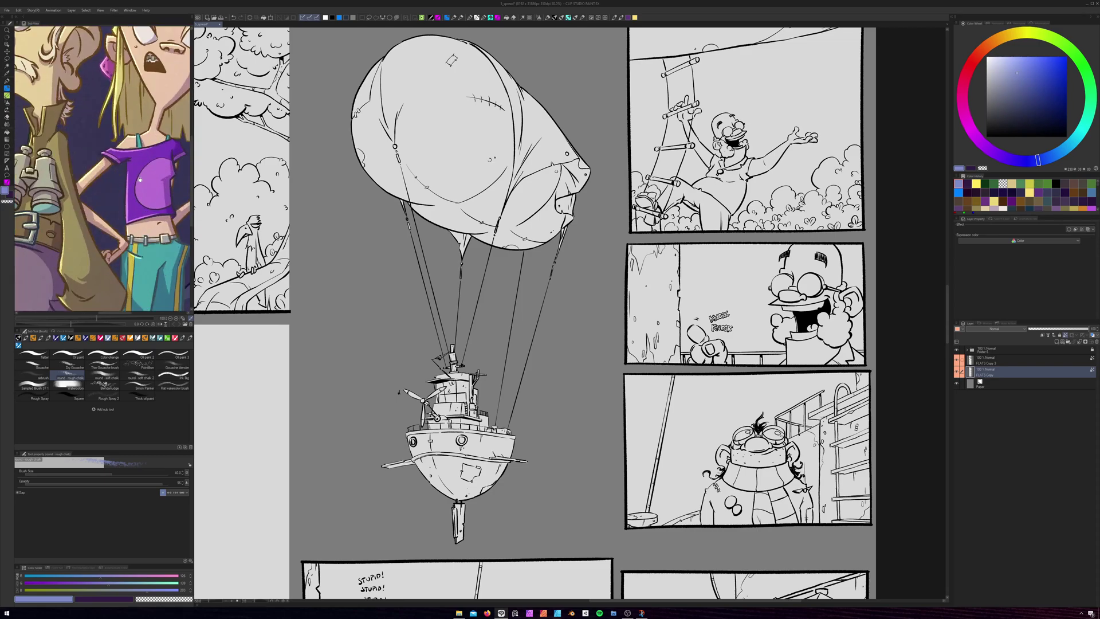
pyautogui.moveTo(139, 179); pyautogui.dragTo(177, 237)
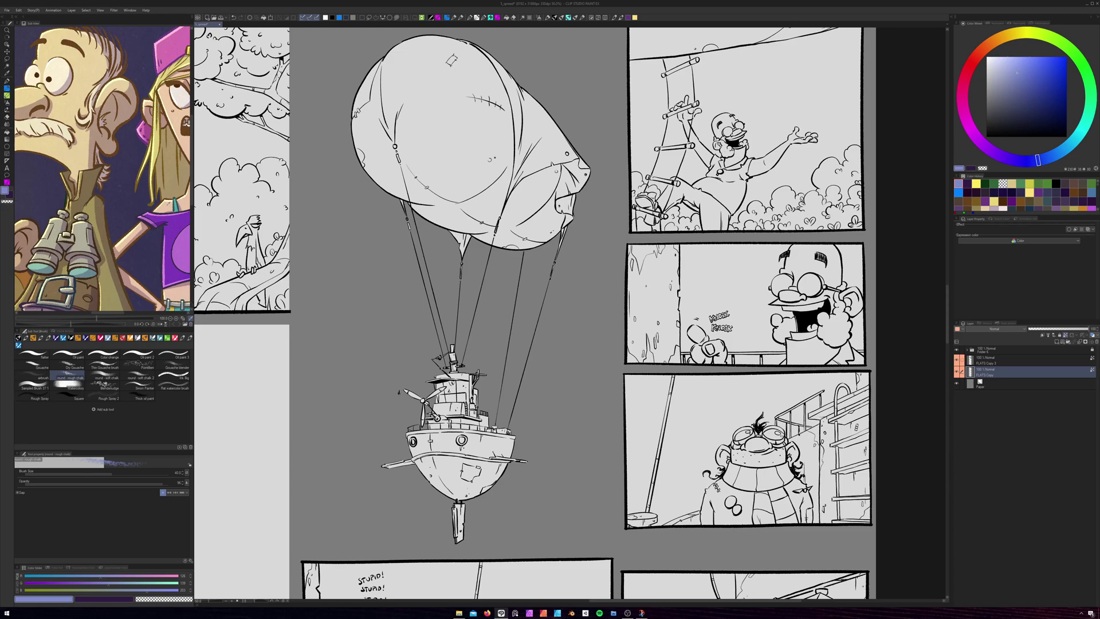
pyautogui.click(172, 92)
pyautogui.click(172, 229)
pyautogui.click(181, 252)
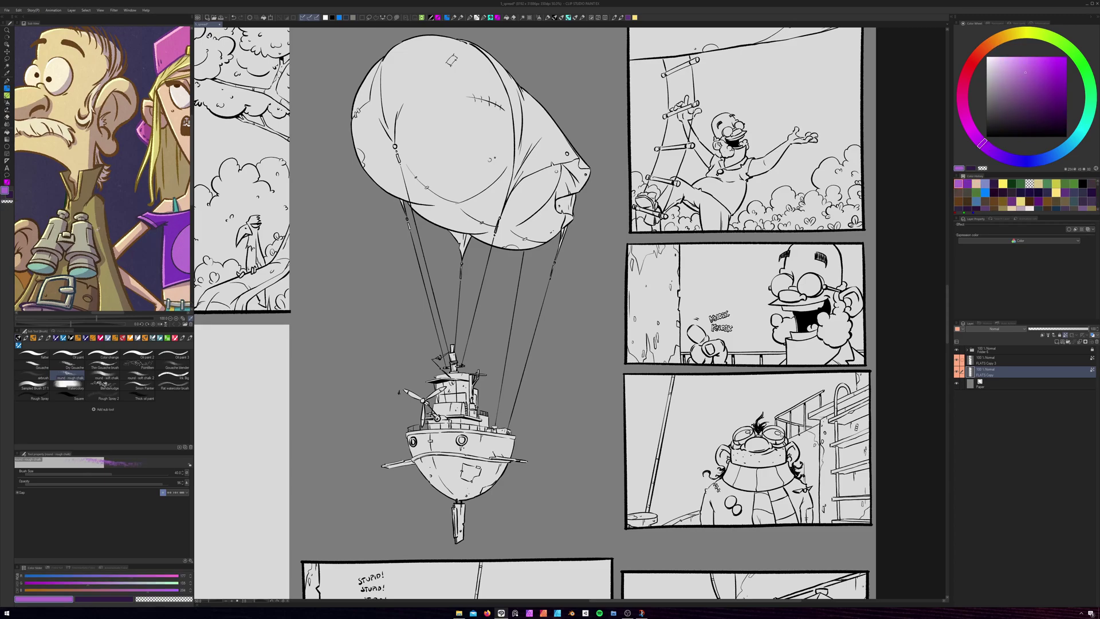
# Sample the mustached old man's light skin tone from the reference image
pyautogui.click(103, 229)
pyautogui.click(71, 105)
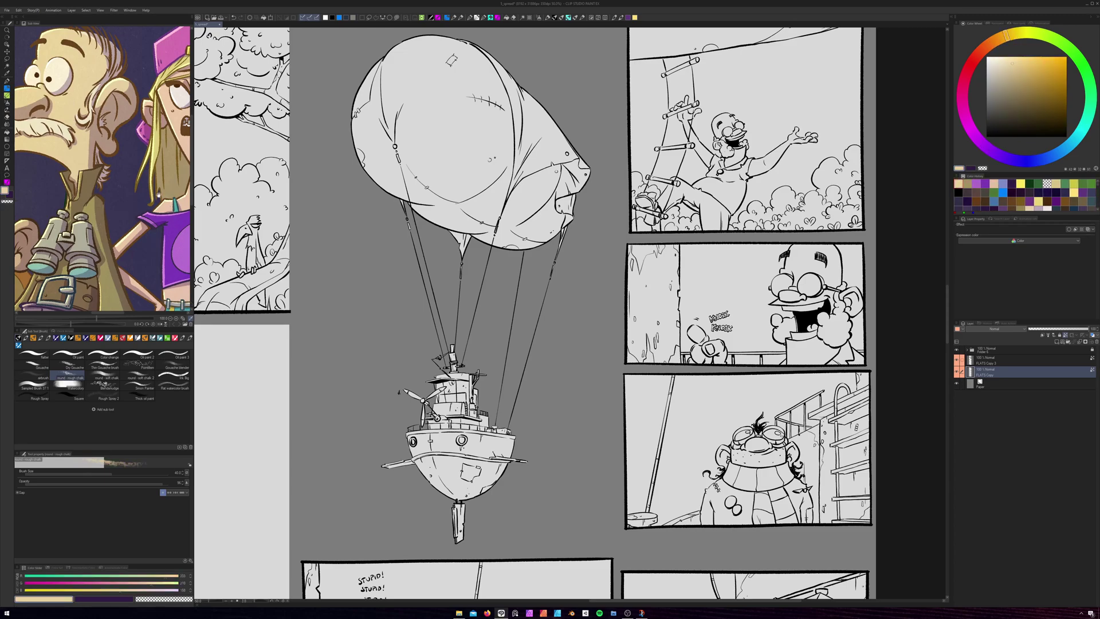
pyautogui.moveTo(135, 214); pyautogui.dragTo(215, 207)
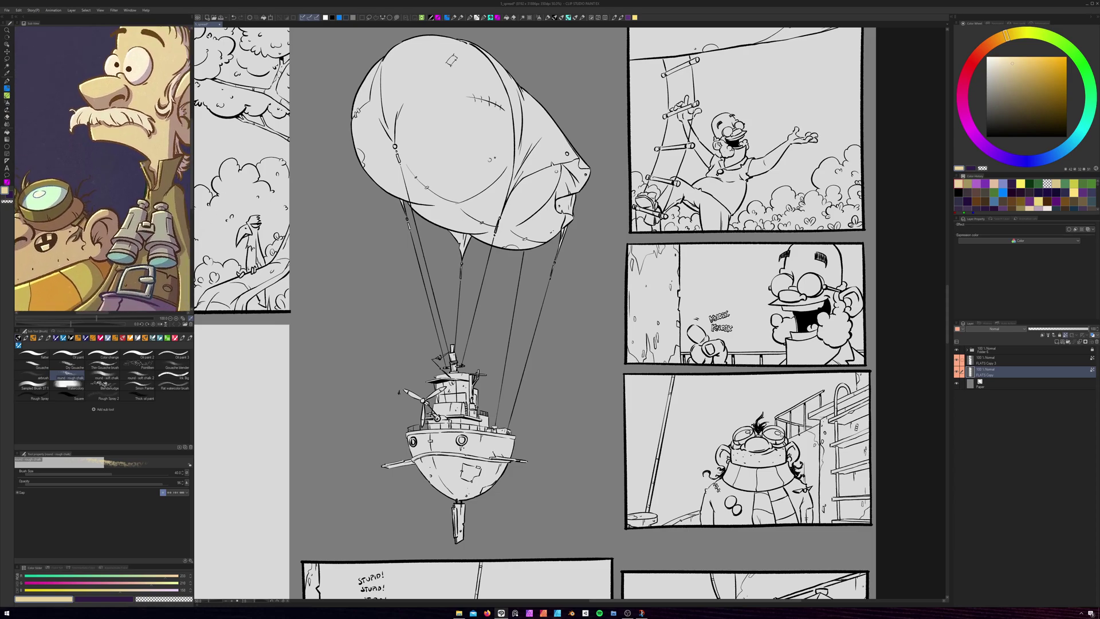
pyautogui.scroll(-2, 143, 166)
pyautogui.moveTo(142, 166); pyautogui.dragTo(115, 162)
pyautogui.click(116, 132)
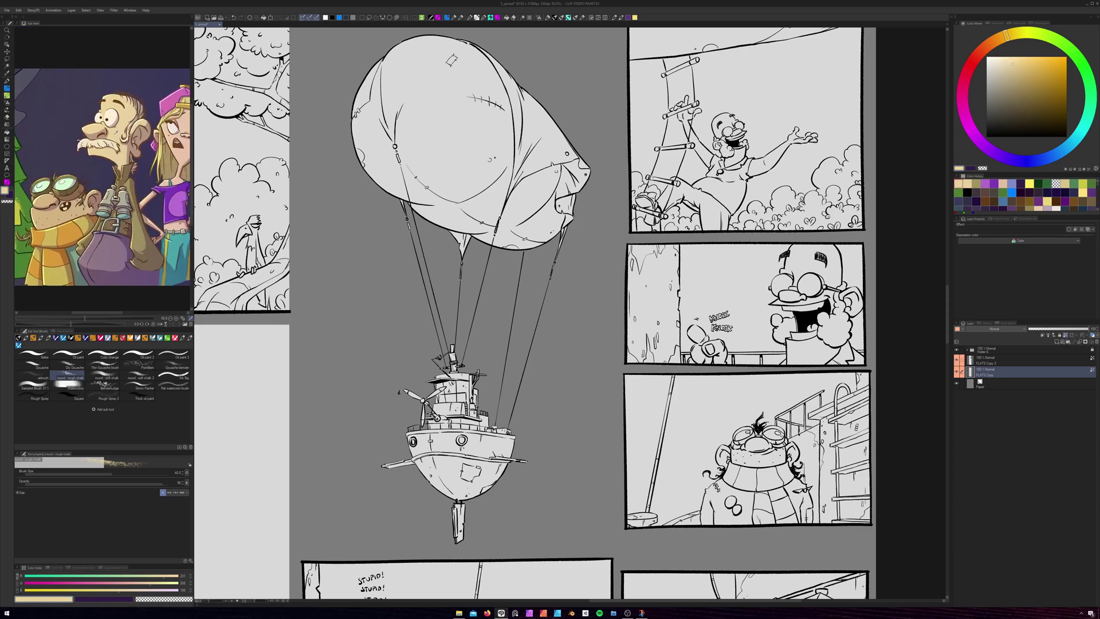
# Paint the old man's neck in the "STUPID!" panel with the sampled skin tone, switching from the chalk to a solid brush
pyautogui.moveTo(774, 596); pyautogui.dragTo(809, 365)
pyautogui.scroll(-1, 560, 313)
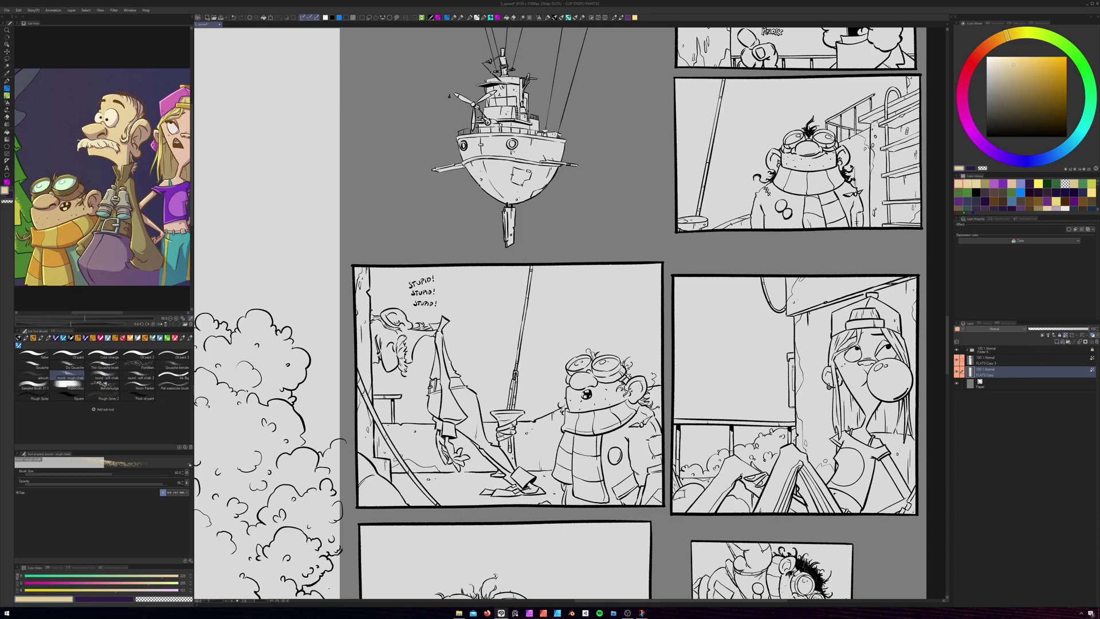
pyautogui.scroll(2, 422, 378)
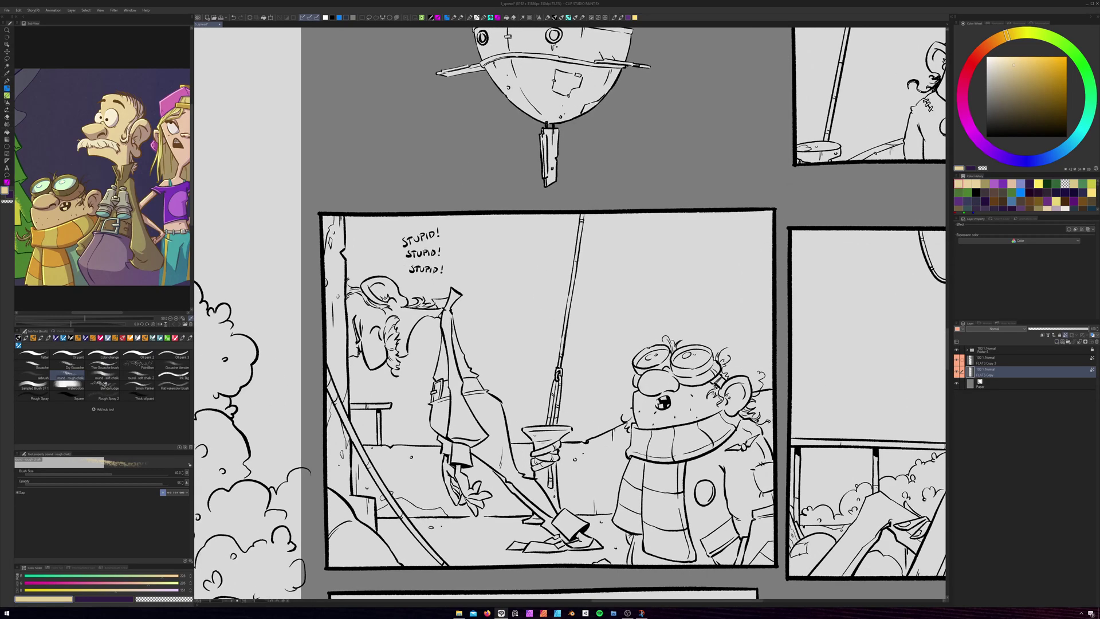
pyautogui.moveTo(408, 319); pyautogui.dragTo(405, 327)
pyautogui.click(554, 19)
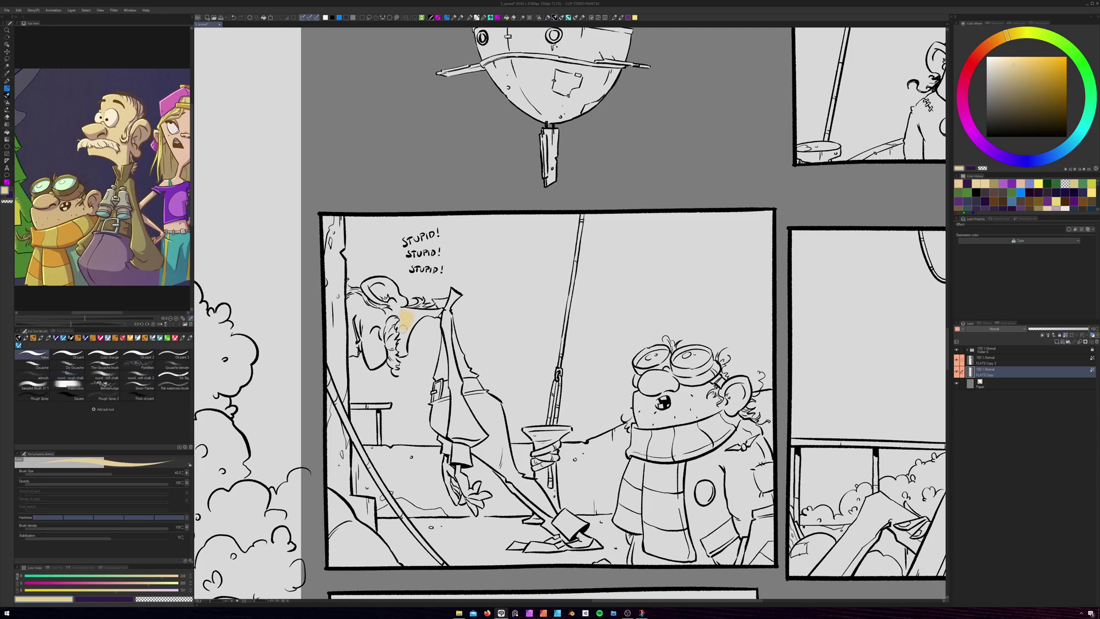
pyautogui.moveTo(403, 328)
pyautogui.mouseDown()
pyautogui.moveTo(415, 315)
pyautogui.moveTo(406, 332)
pyautogui.mouseUp()
# Fill the rest of the old man's head and neck in the "STUPID!" panel with the light skin tone
pyautogui.press('g')
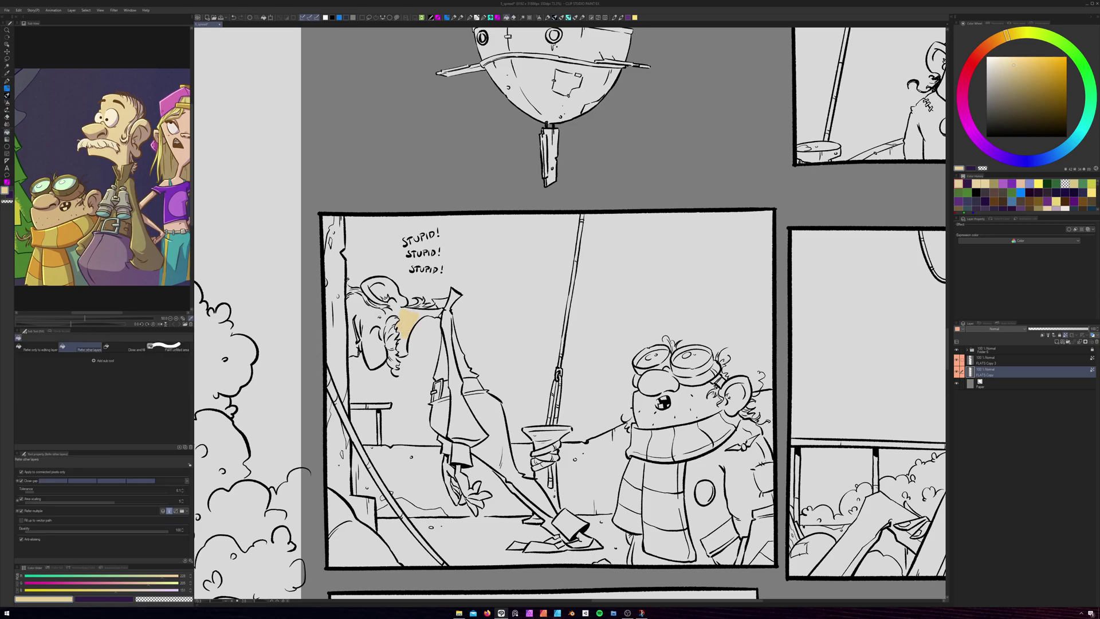
pyautogui.click(379, 317)
pyautogui.click(424, 311)
pyautogui.click(400, 347)
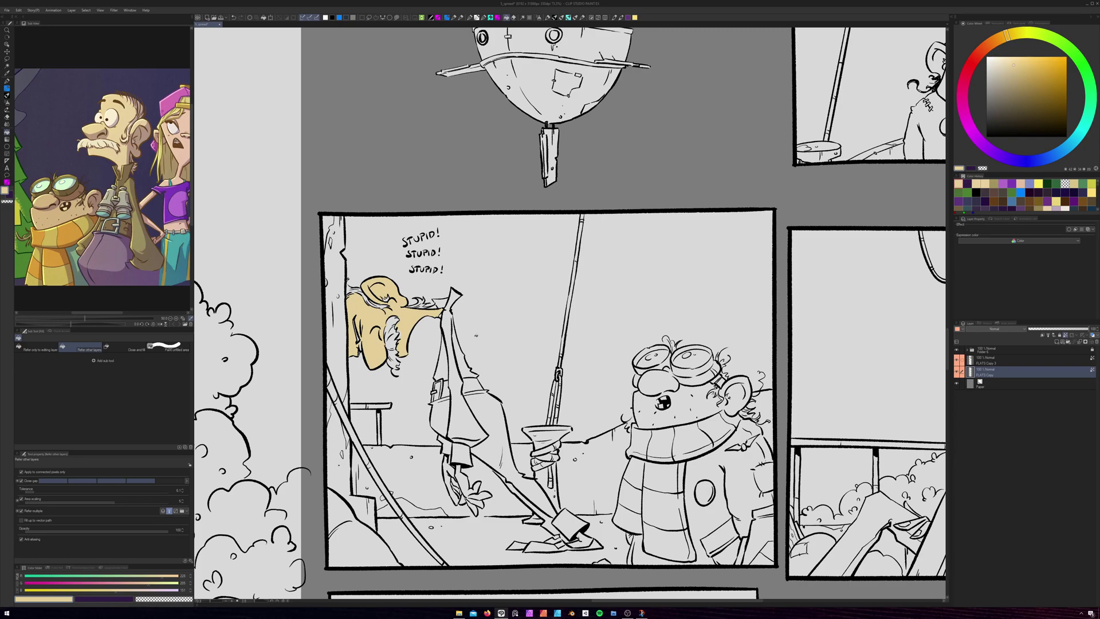
# Sample the goggled character's darker skin tone from the reference and fill his face, nose and ear in the same panel
pyautogui.press('b')
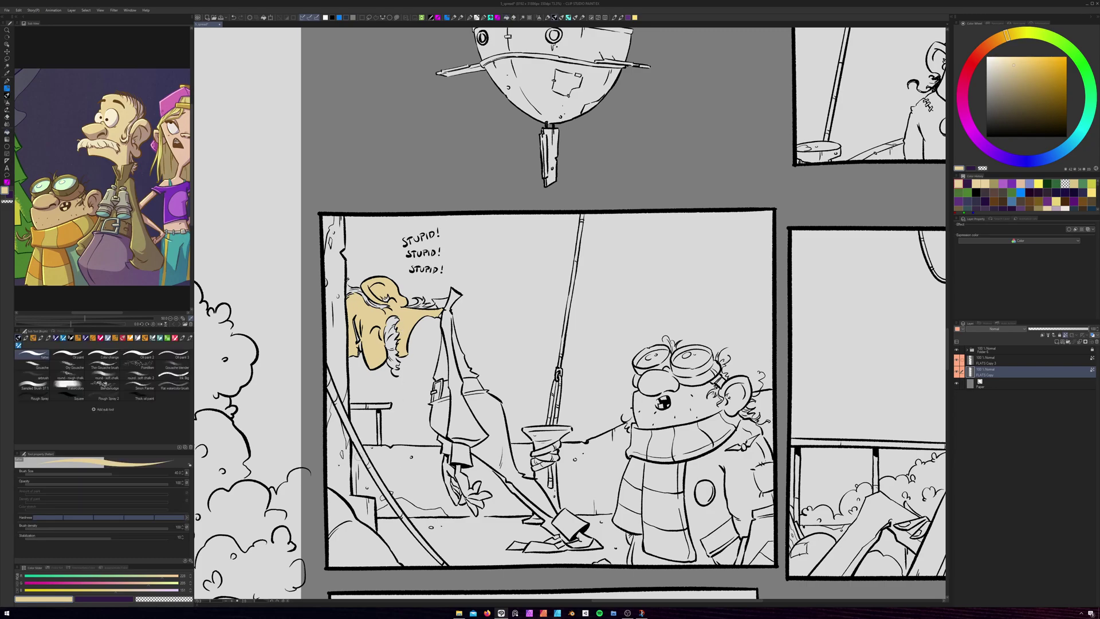
pyautogui.click(77, 216)
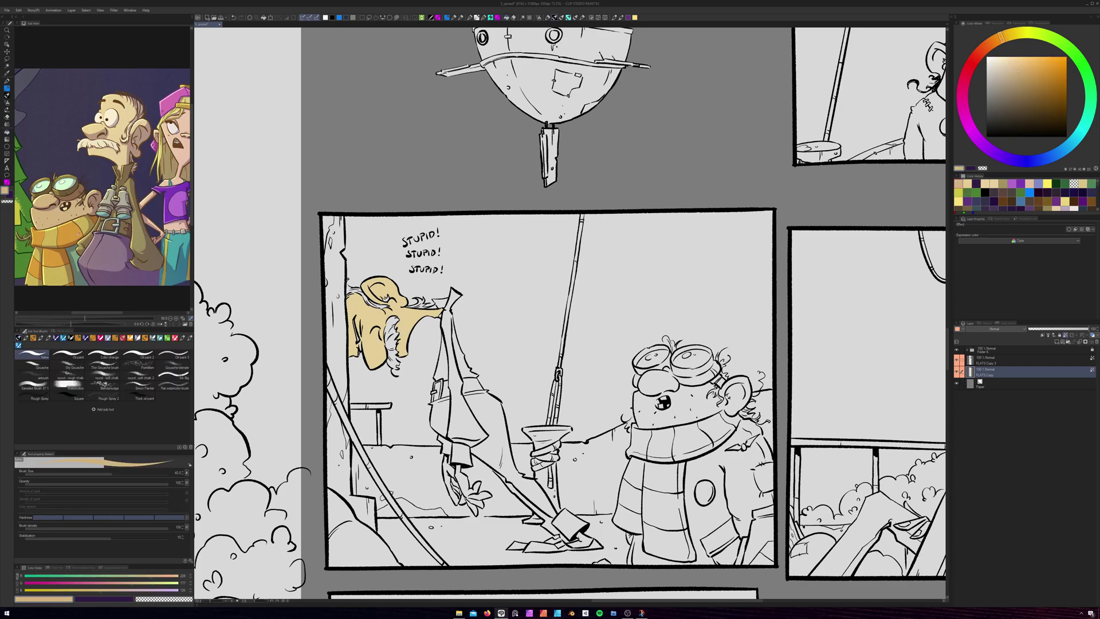
pyautogui.press('g')
pyautogui.click(705, 409)
pyautogui.click(655, 381)
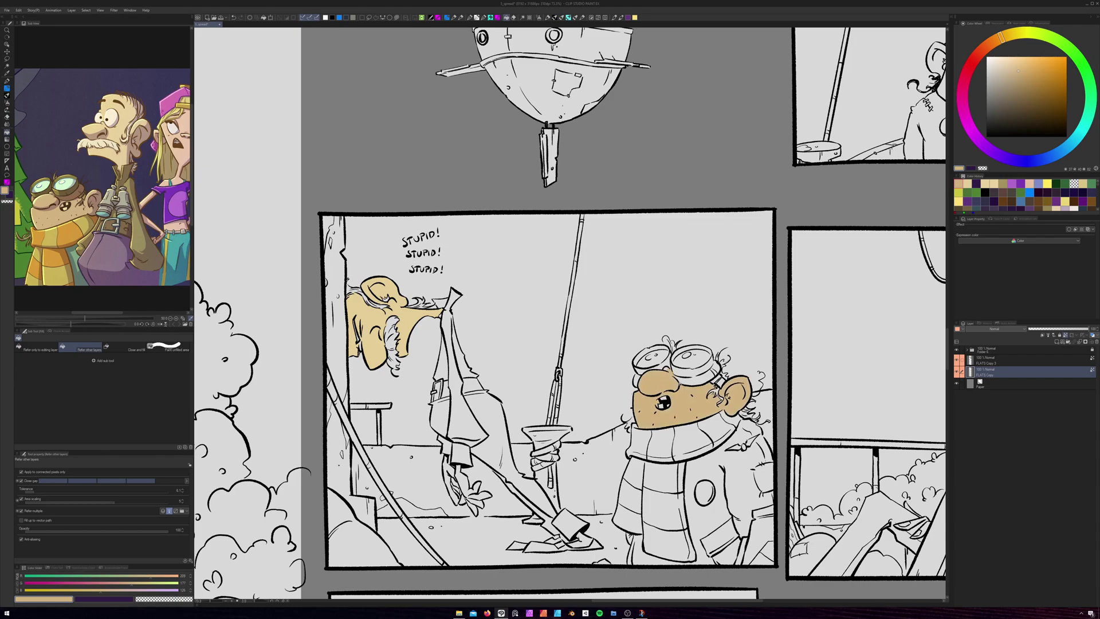
pyautogui.press('b')
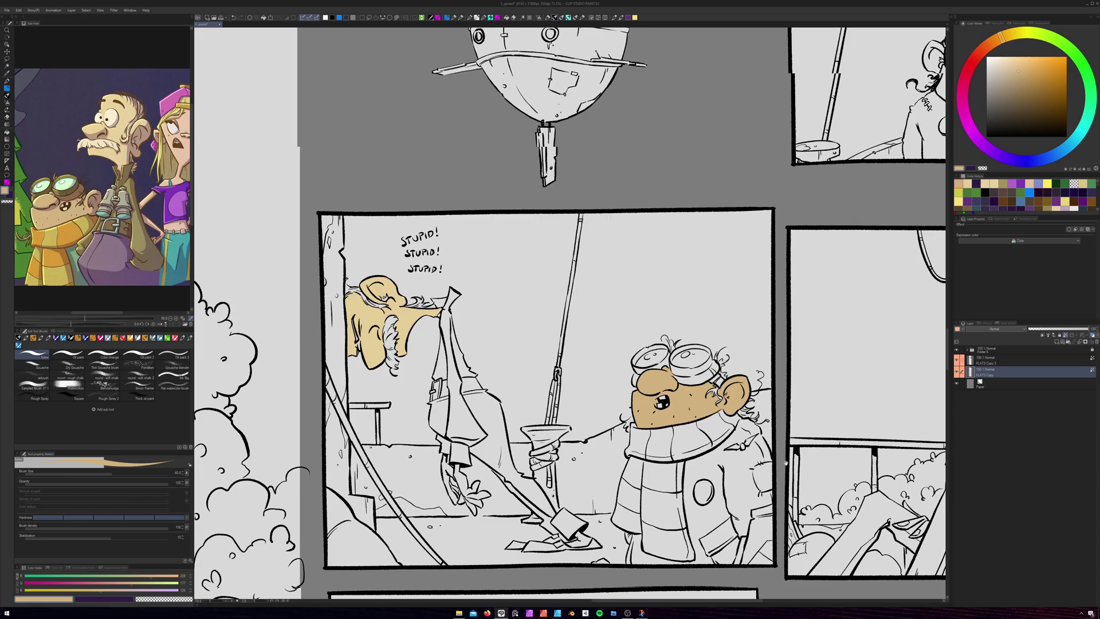
# Examine the panels around the colored characters and compare them with the characters in the reference image
pyautogui.moveTo(745, 446); pyautogui.dragTo(723, 462)
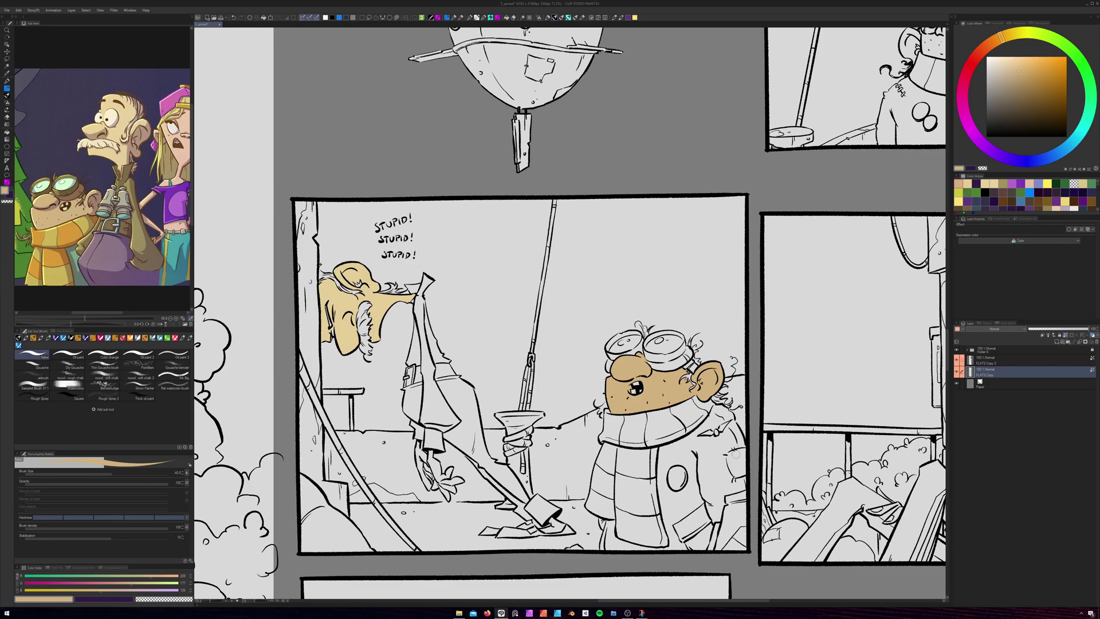
pyautogui.scroll(-6, 683, 409)
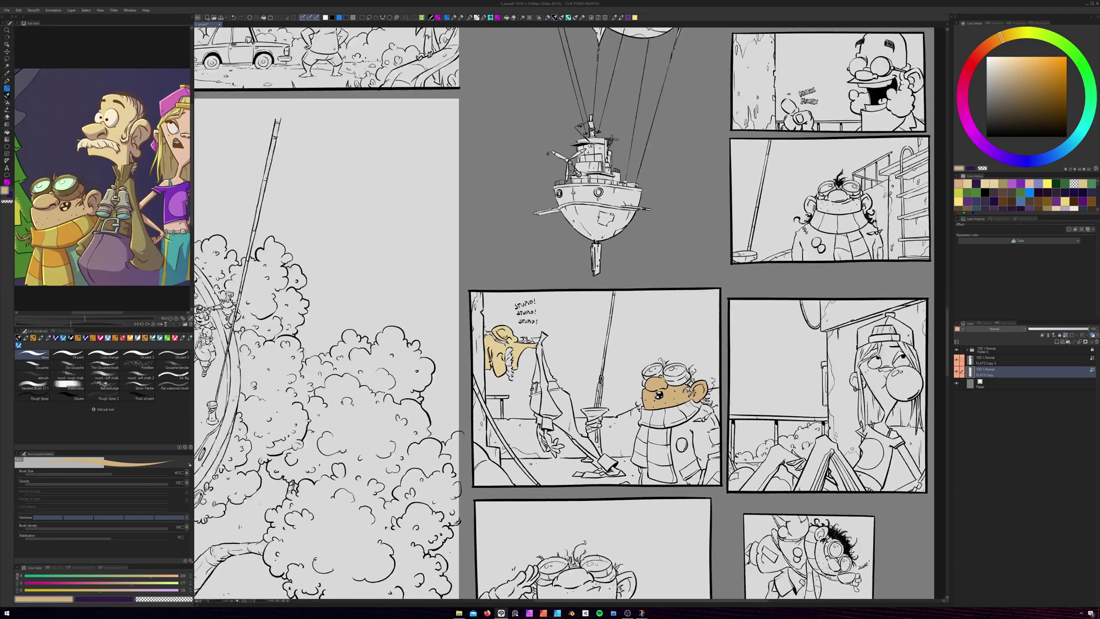
pyautogui.moveTo(670, 379); pyautogui.dragTo(587, 381)
pyautogui.scroll(3, 587, 380)
pyautogui.scroll(4, 621, 447)
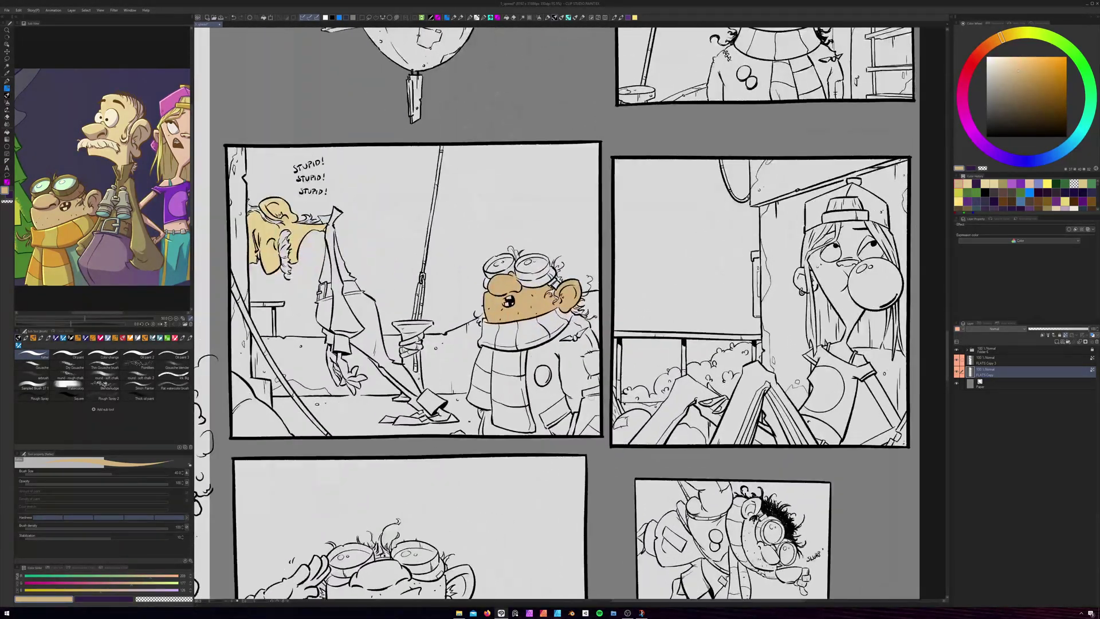
pyautogui.moveTo(621, 447); pyautogui.dragTo(619, 453)
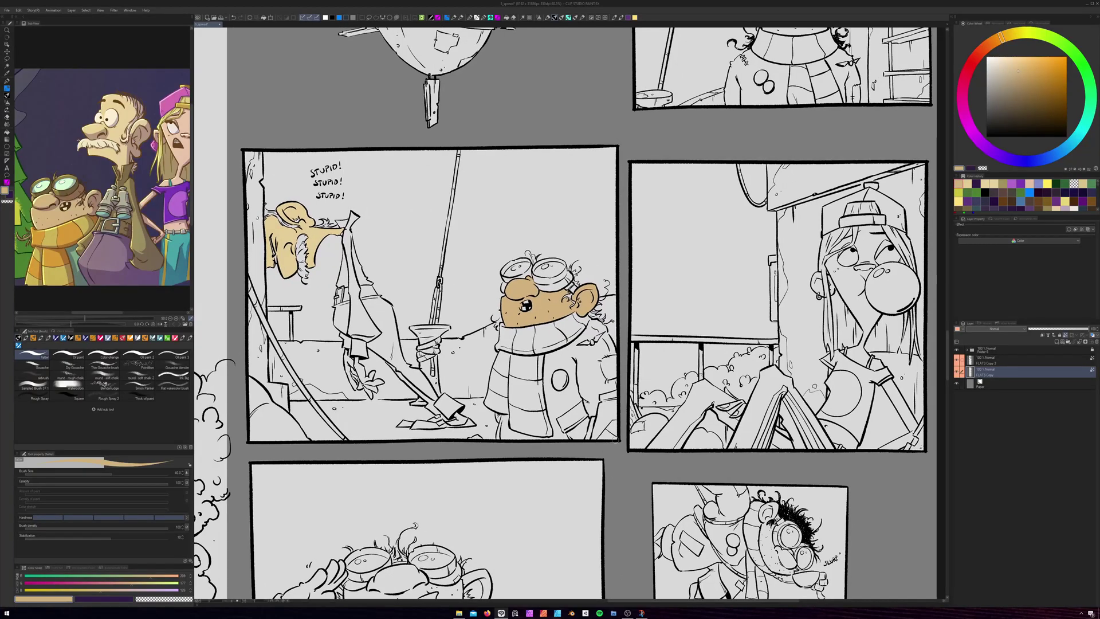
pyautogui.scroll(-2, 151, 215)
pyautogui.scroll(3, 151, 215)
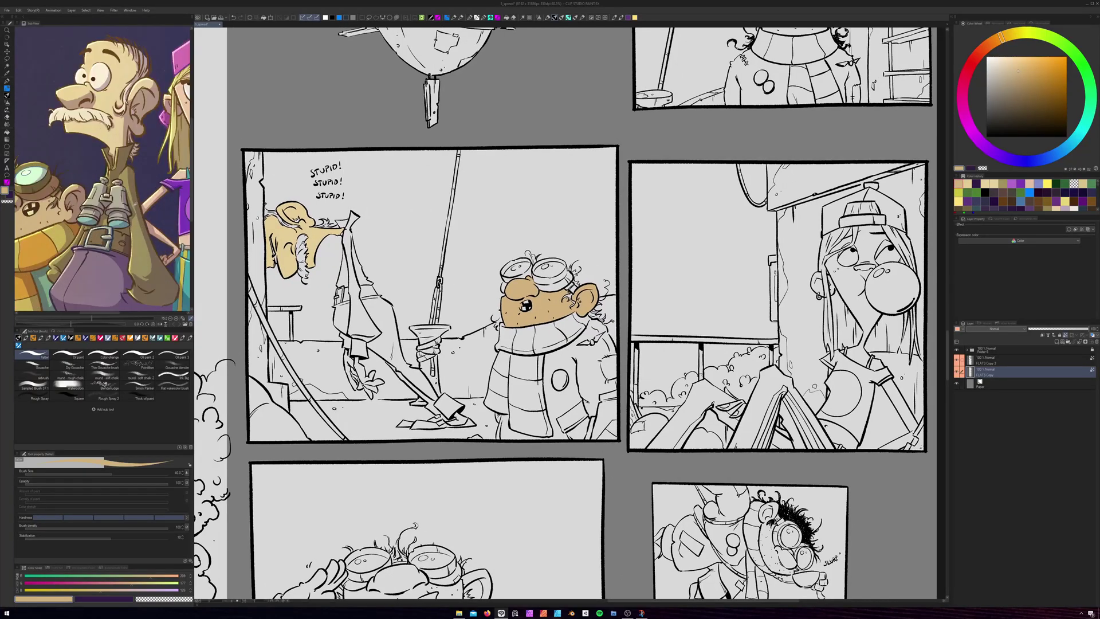
pyautogui.scroll(-1, 150, 215)
pyautogui.scroll(-1, 102, 177)
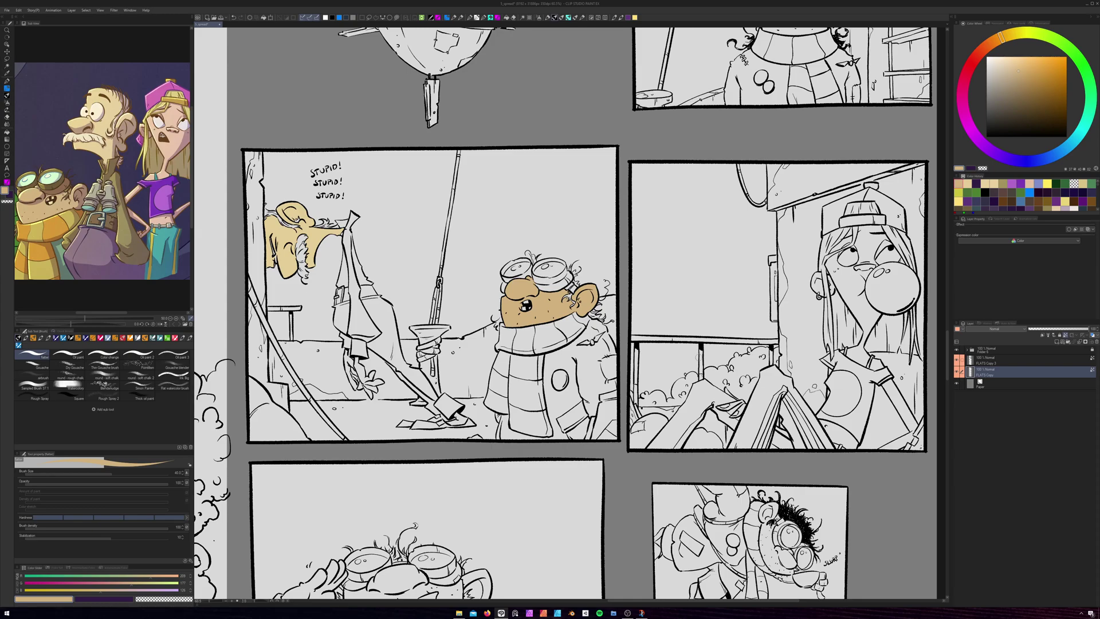
pyautogui.scroll(-1, 573, 286)
# Choose a bright red and circle the bald man on the rope ladder in the panel beside the balloon
pyautogui.moveTo(611, 55); pyautogui.dragTo(538, 417)
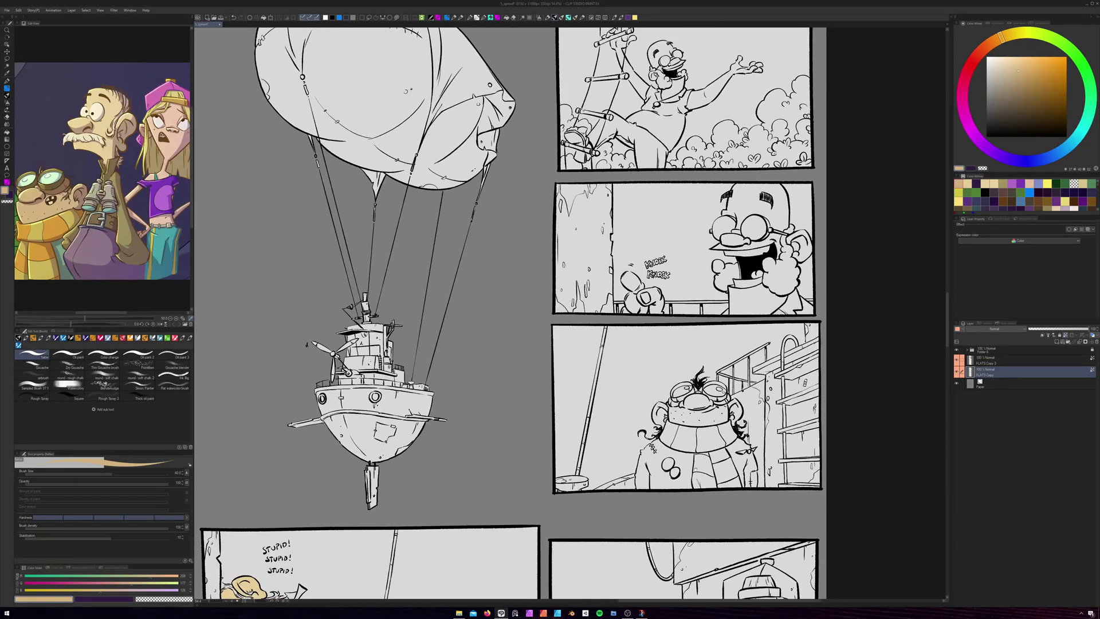
pyautogui.moveTo(727, 330); pyautogui.dragTo(604, 400)
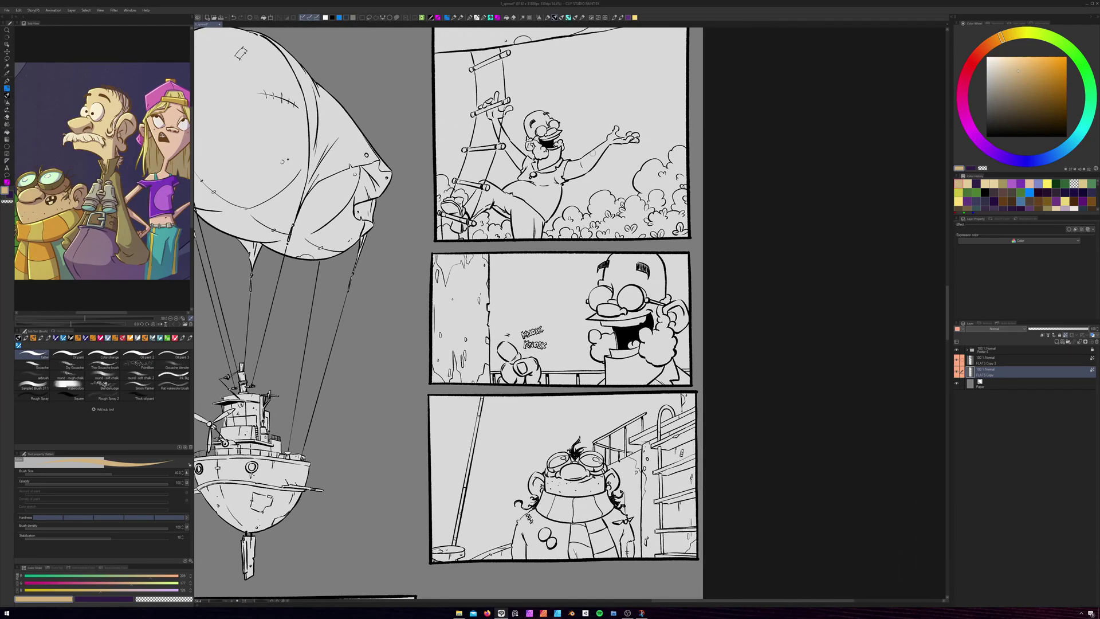
pyautogui.moveTo(1018, 80); pyautogui.dragTo(987, 57)
pyautogui.click(966, 72)
pyautogui.click(1066, 56)
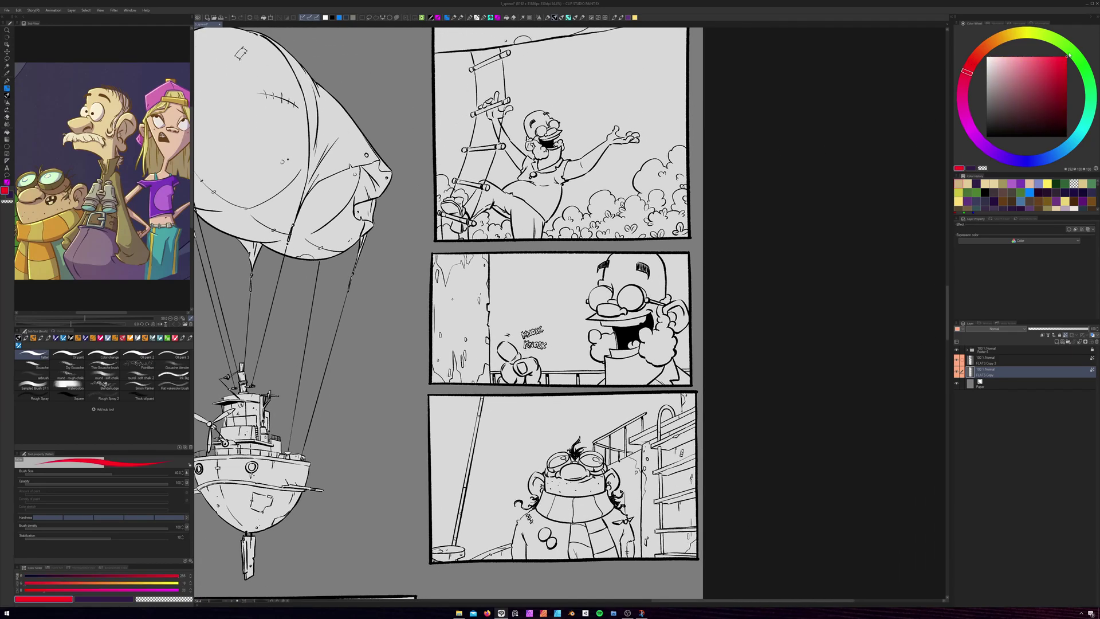
pyautogui.moveTo(605, 73)
pyautogui.mouseDown()
pyautogui.moveTo(448, 145)
pyautogui.moveTo(561, 55)
pyautogui.mouseUp()
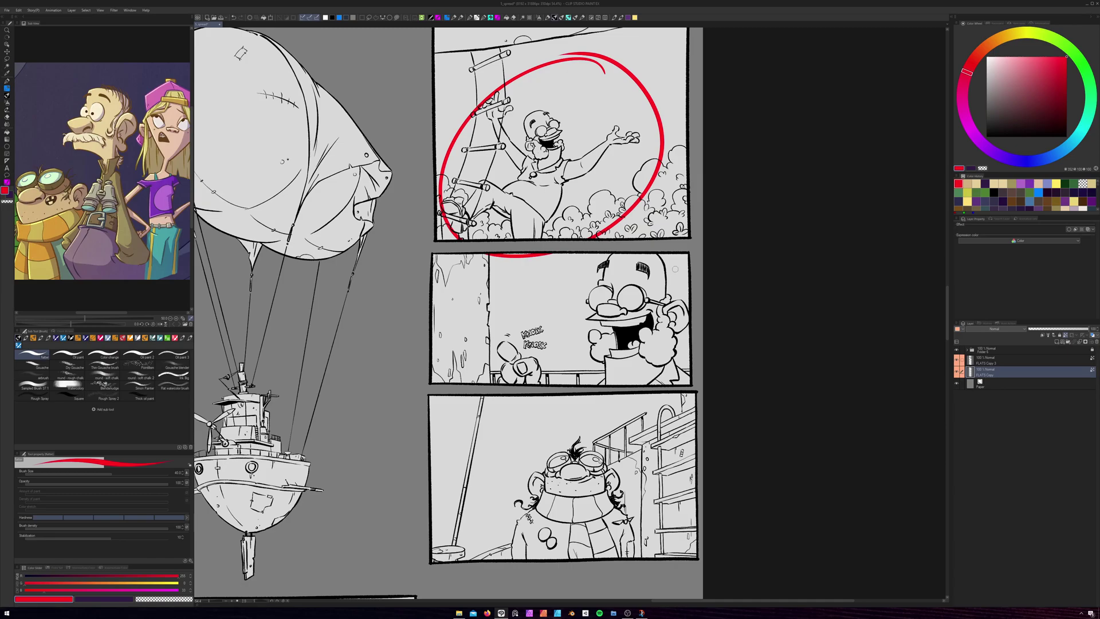
# Mark the mustached woman's panel above the balloon in red, and undo all the red annotation strokes
pyautogui.scroll(-2, 676, 268)
pyautogui.moveTo(675, 268); pyautogui.dragTo(645, 455)
pyautogui.moveTo(535, 86)
pyautogui.mouseDown()
pyautogui.moveTo(589, 172)
pyautogui.moveTo(504, 90)
pyautogui.mouseUp()
pyautogui.hotkey('ctrl', 'z')
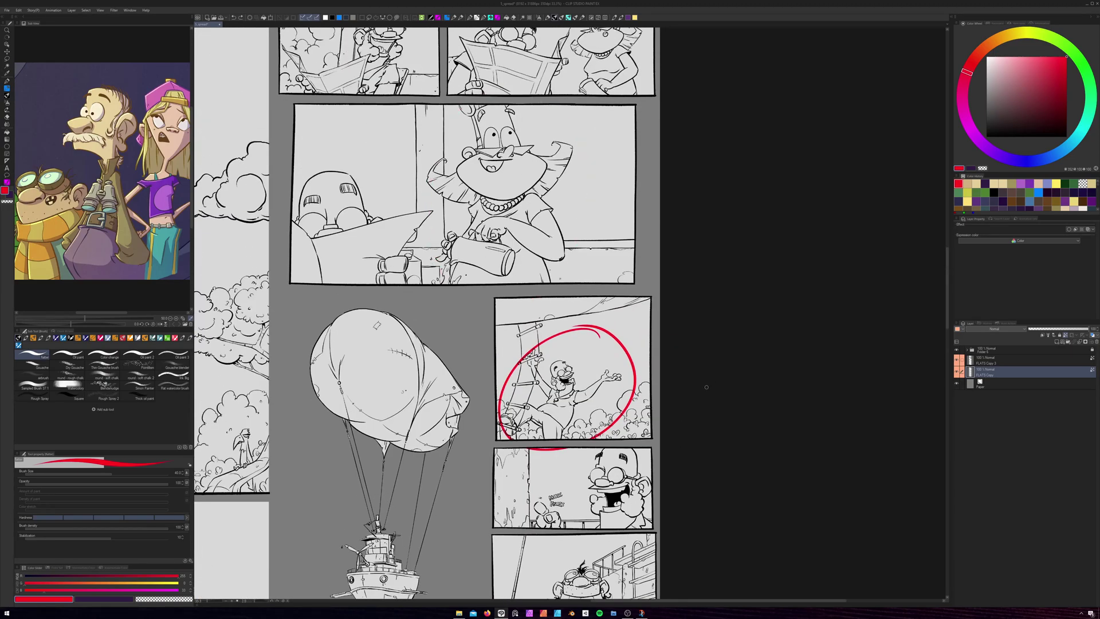
pyautogui.hotkey('ctrl', 'z')
# Load the finished color comic page with the bald and mustached characters into Sub View as an additional reference
pyautogui.moveTo(706, 387); pyautogui.dragTo(805, 310)
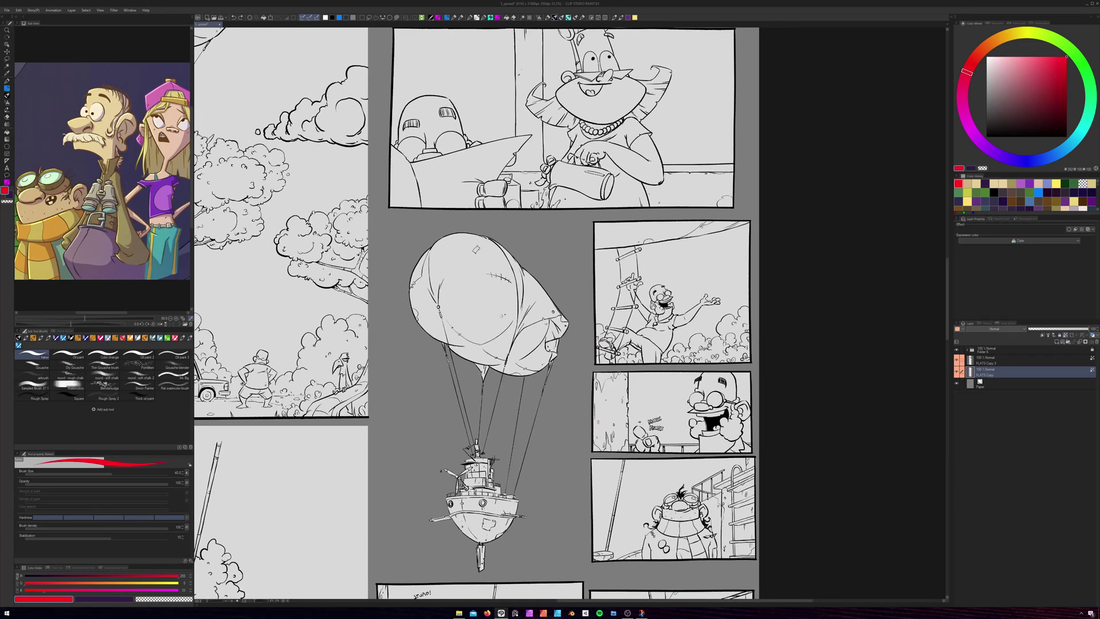
pyautogui.hotkey('ctrl', 'o')
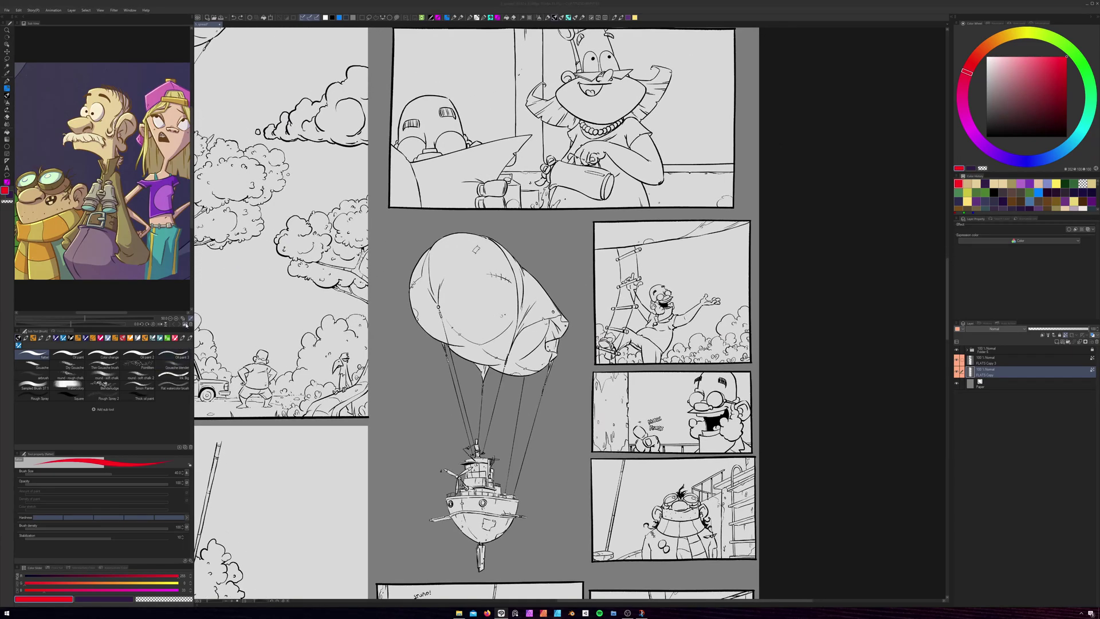
pyautogui.click(377, 156)
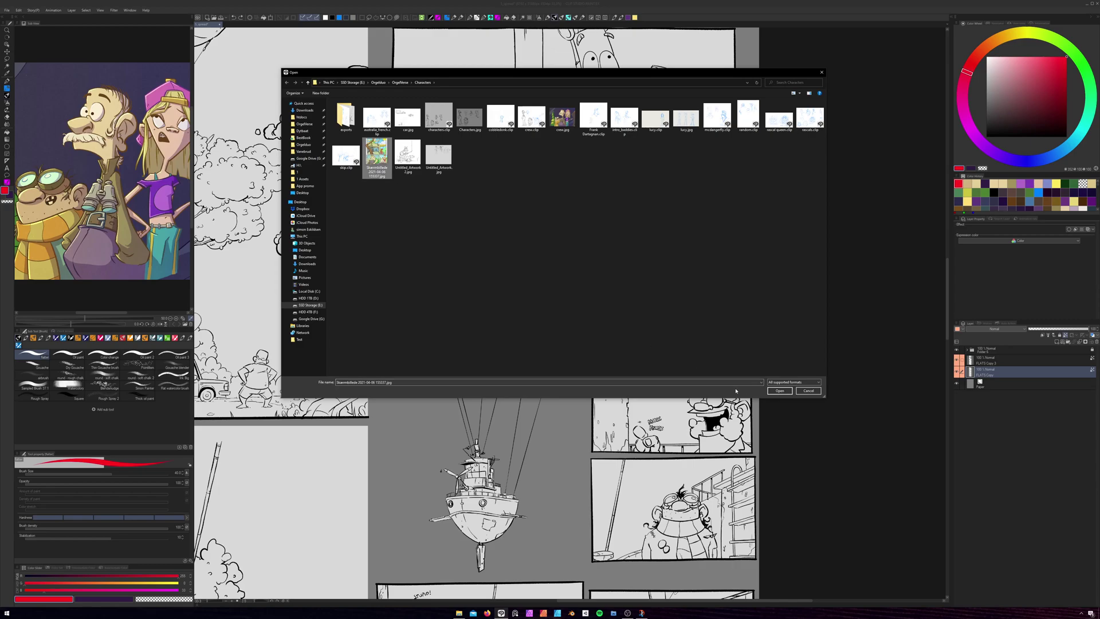
pyautogui.click(778, 390)
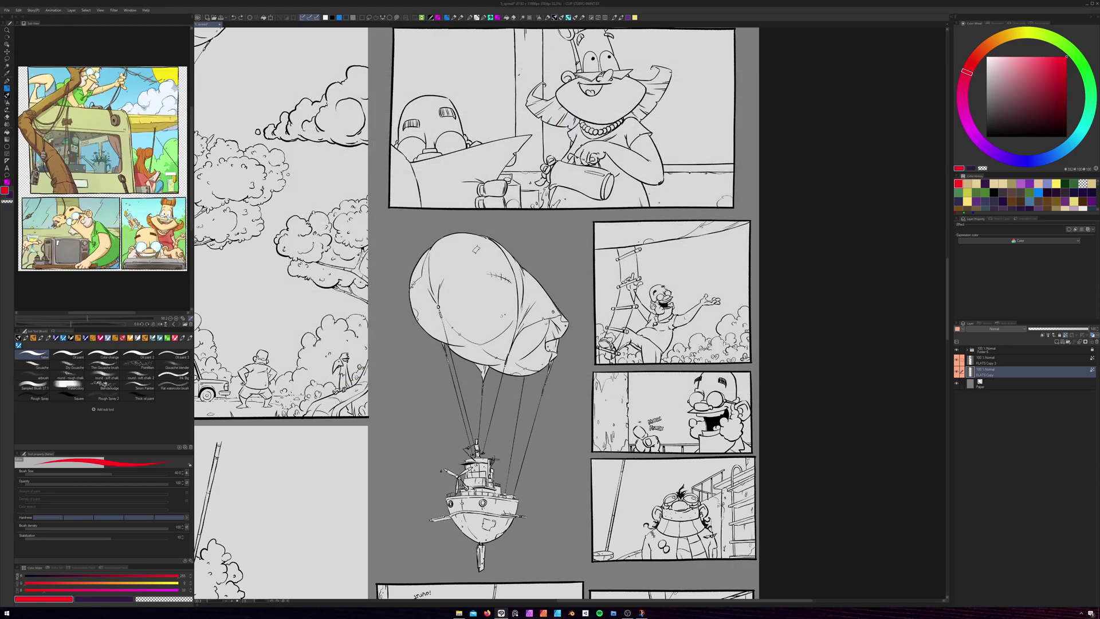
# Sample the mustached character's pale yellow skin tone from the comic page reference
pyautogui.scroll(6, 154, 183)
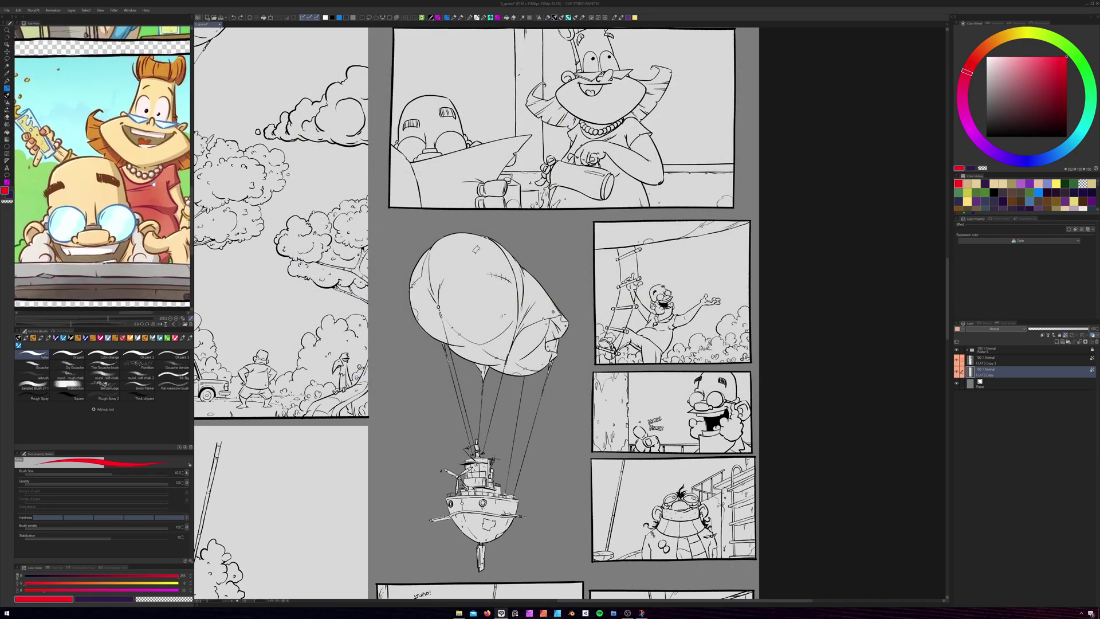
pyautogui.moveTo(153, 183); pyautogui.dragTo(155, 198)
pyautogui.click(160, 172)
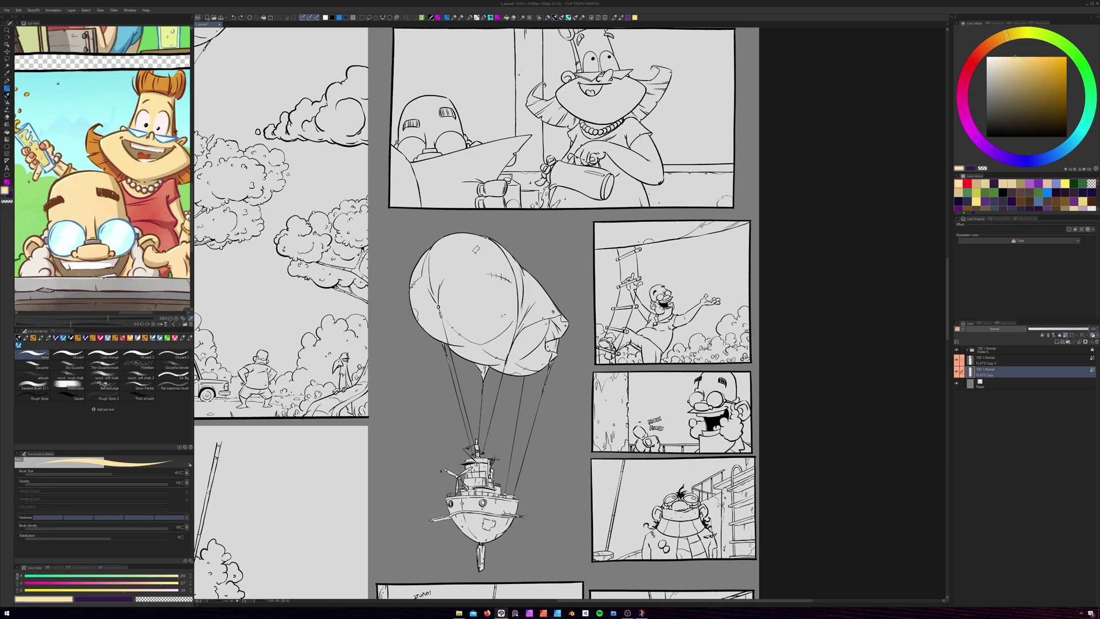
pyautogui.moveTo(655, 324)
pyautogui.mouseDown()
pyautogui.moveTo(614, 434)
pyautogui.moveTo(680, 332)
pyautogui.mouseUp()
pyautogui.press('g')
pyautogui.click(565, 220)
pyautogui.press('b')
pyautogui.scroll(-6, 475, 245)
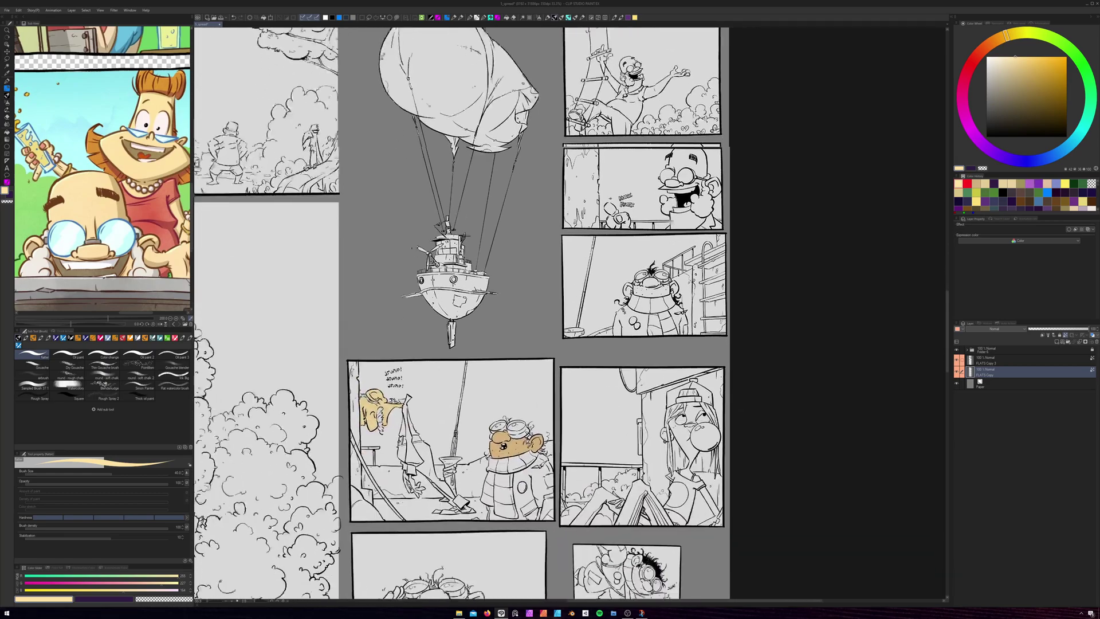
# Switch the reference back to the crew image and sample the light purple circle on the blonde girl's shirt
pyautogui.scroll(4, 501, 469)
pyautogui.moveTo(515, 468); pyautogui.dragTo(577, 399)
pyautogui.scroll(1, 579, 398)
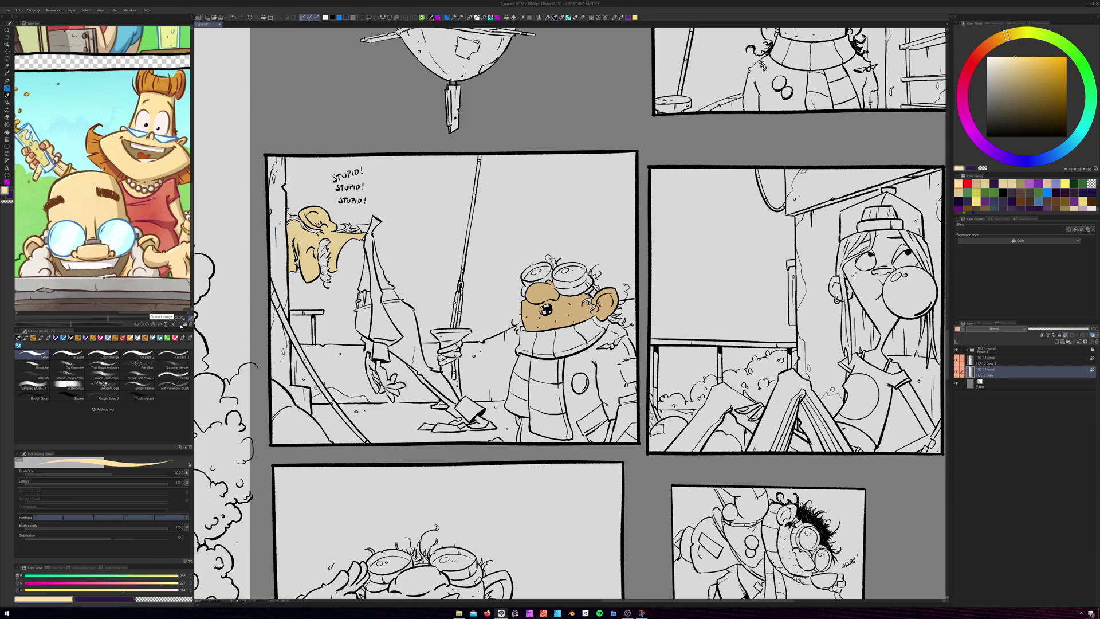
pyautogui.click(181, 325)
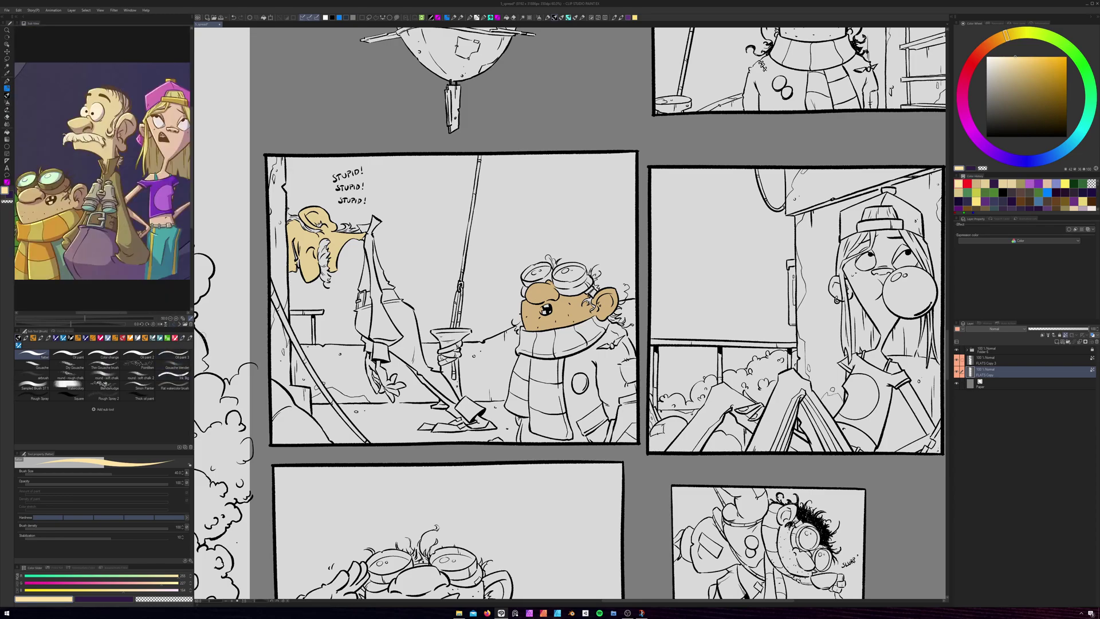
pyautogui.scroll(4, 156, 200)
pyautogui.click(157, 201)
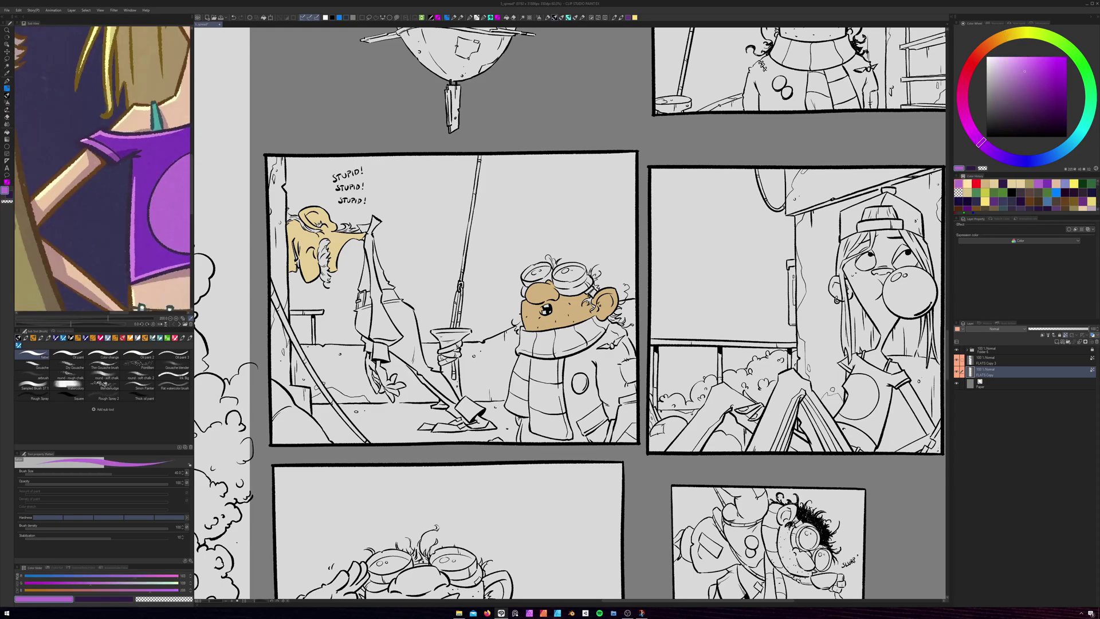
# Fill the circle on the bubblegum-blowing girl's shirt with the sampled light purple
pyautogui.scroll(-2, 630, 447)
pyautogui.moveTo(629, 450); pyautogui.dragTo(592, 374)
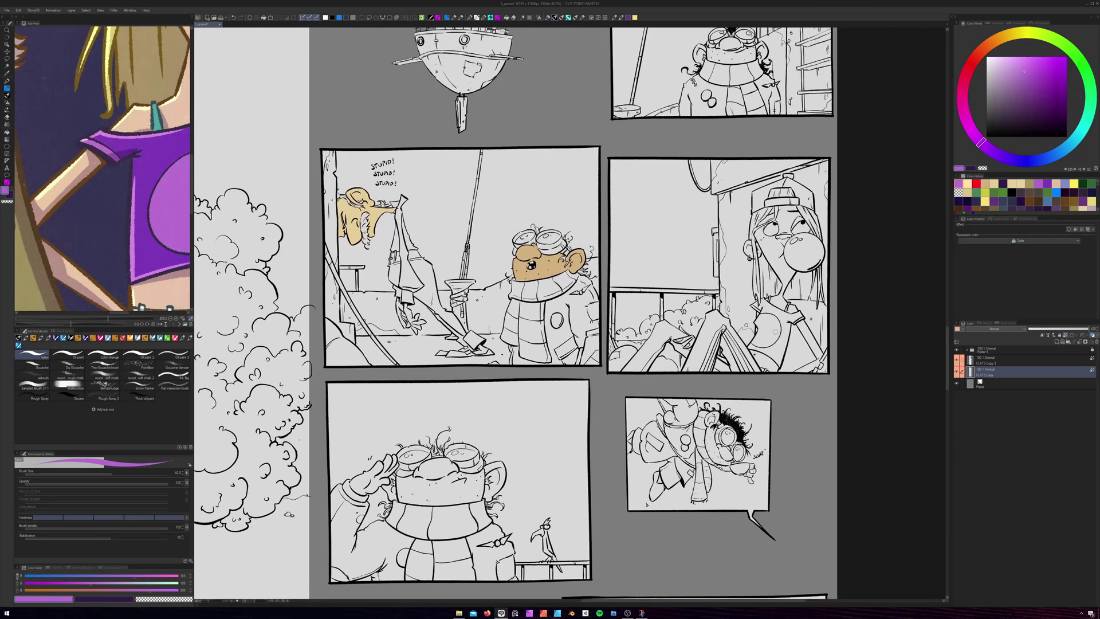
pyautogui.press('g')
pyautogui.click(770, 332)
pyautogui.press('b')
# Sample the darker purple of the shirt from the reference and fill the rest of the girl's shirt
pyautogui.click(150, 154)
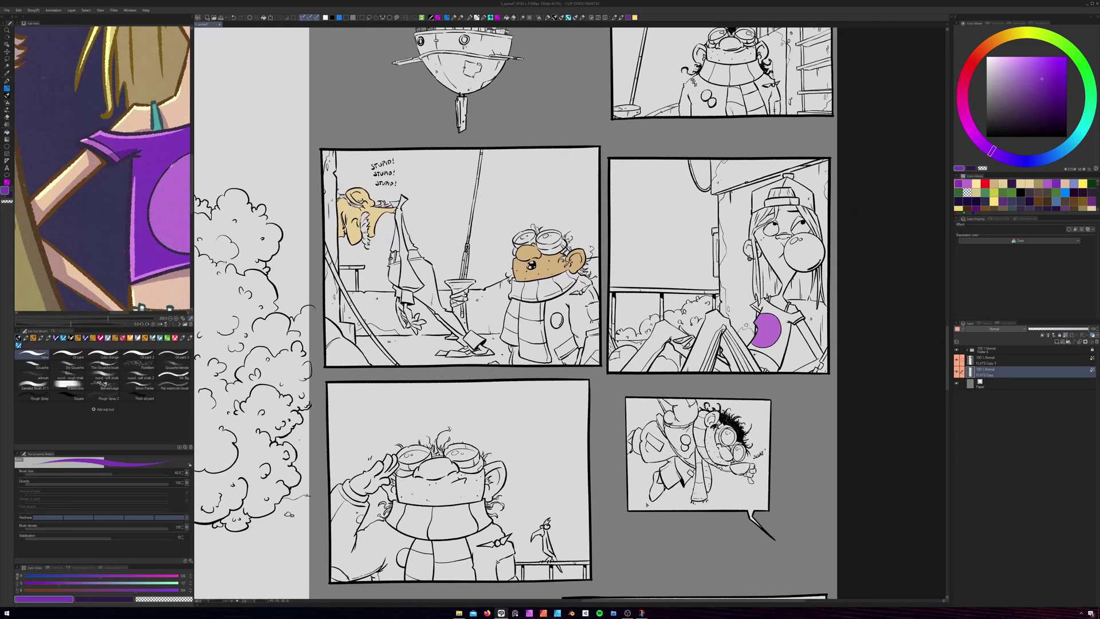
pyautogui.press('g')
pyautogui.click(772, 354)
pyautogui.press('b')
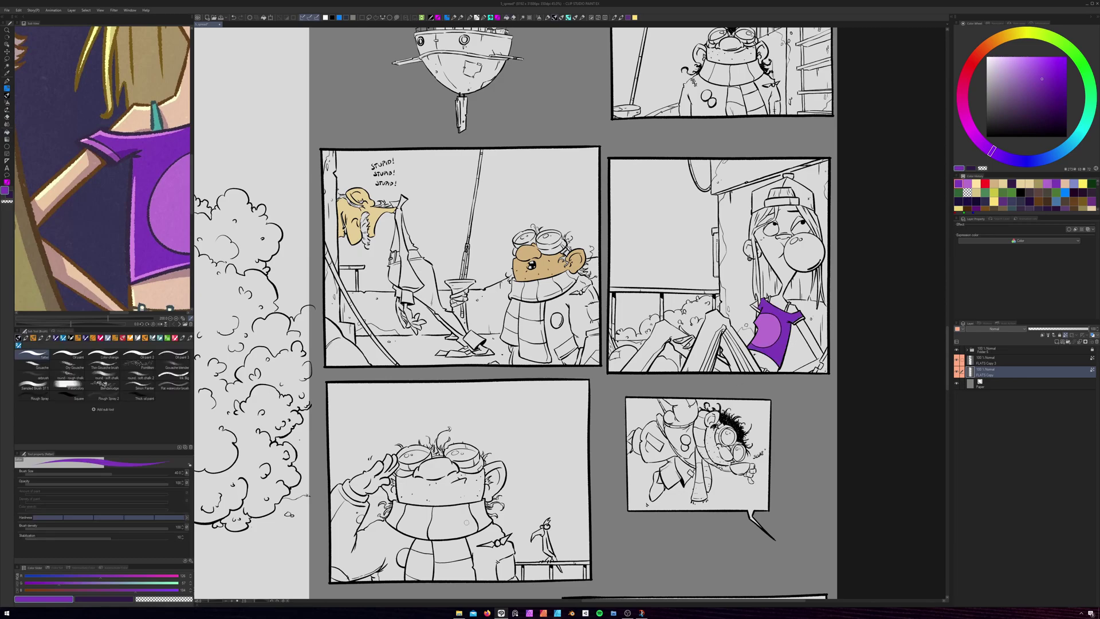
# Flip the Sub View to the comic page reference and back to the crew image
pyautogui.click(180, 325)
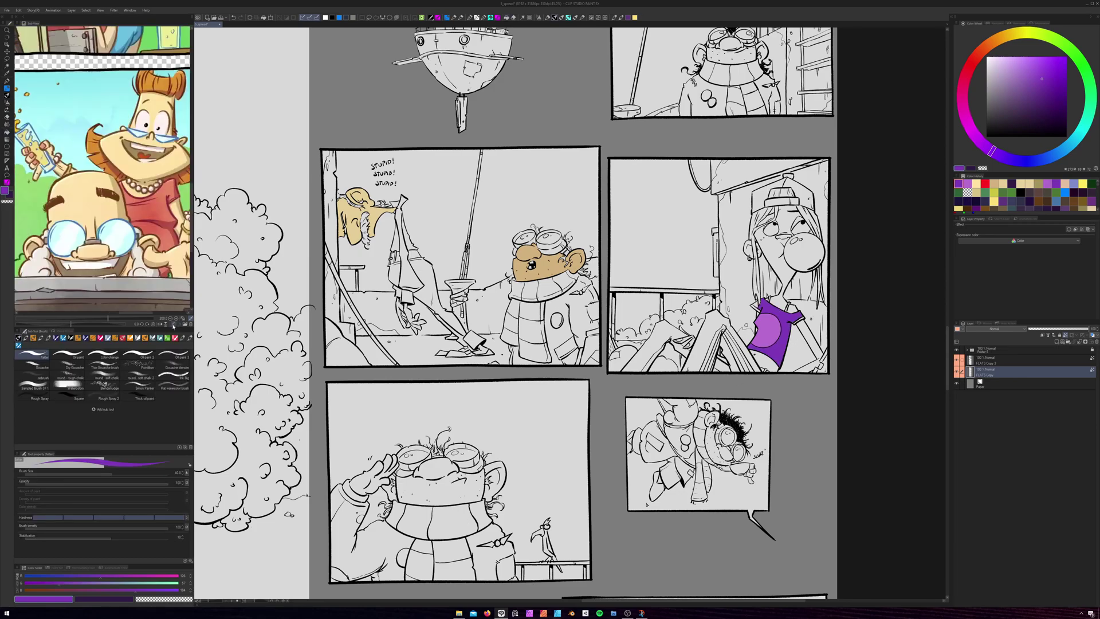
pyautogui.click(174, 324)
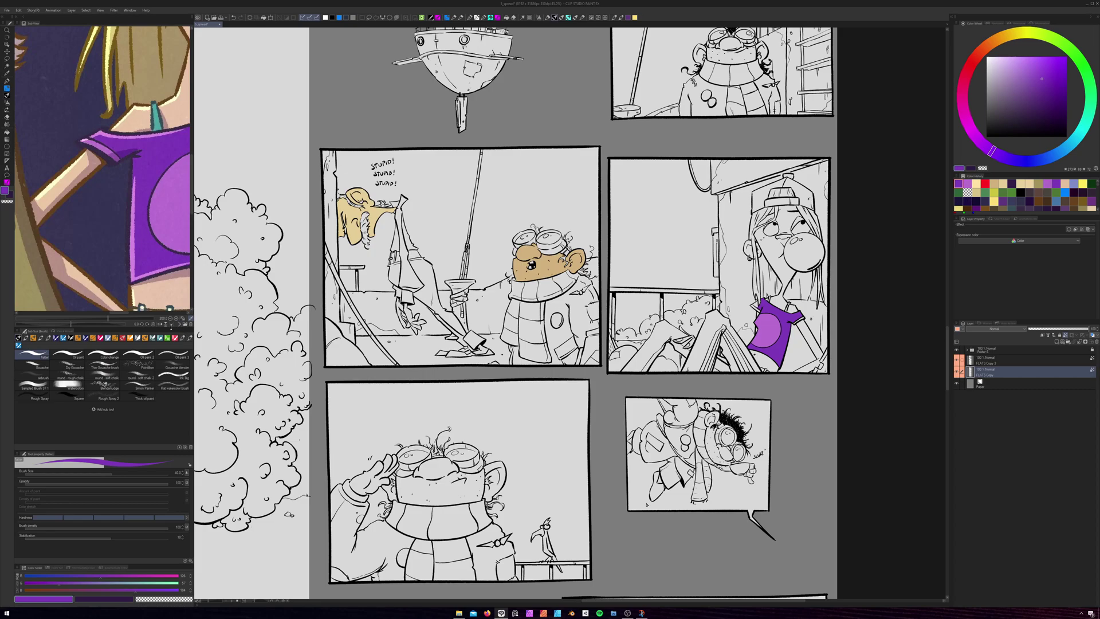